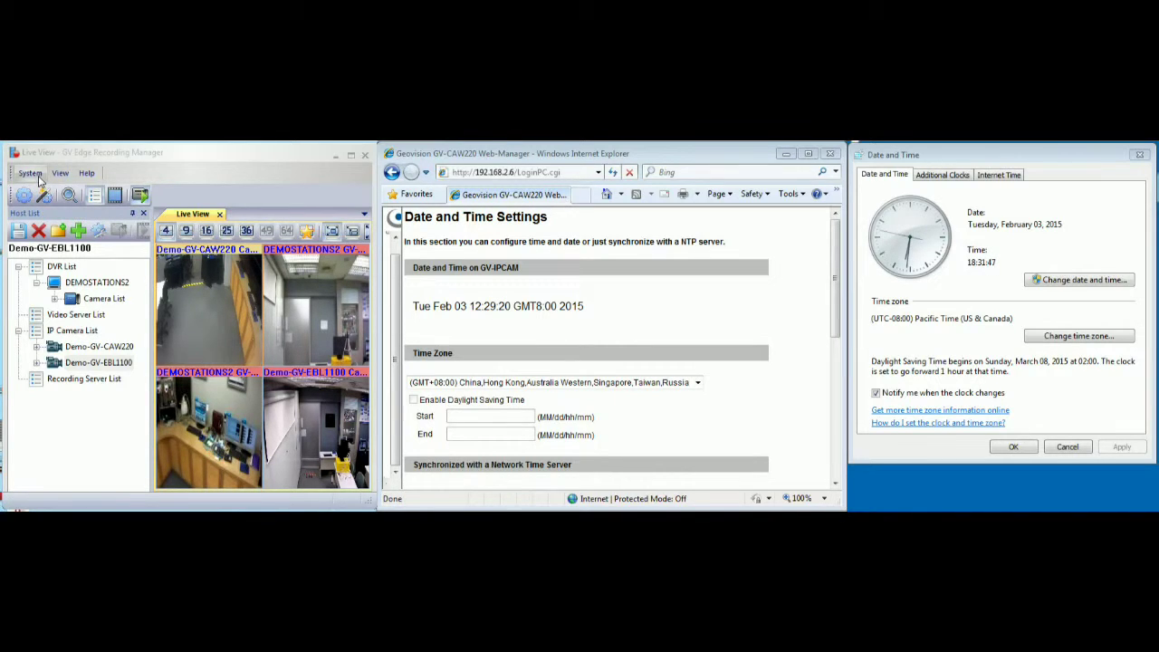
Open the camera utilities menu in GV Edge Recording Manager
click(42, 194)
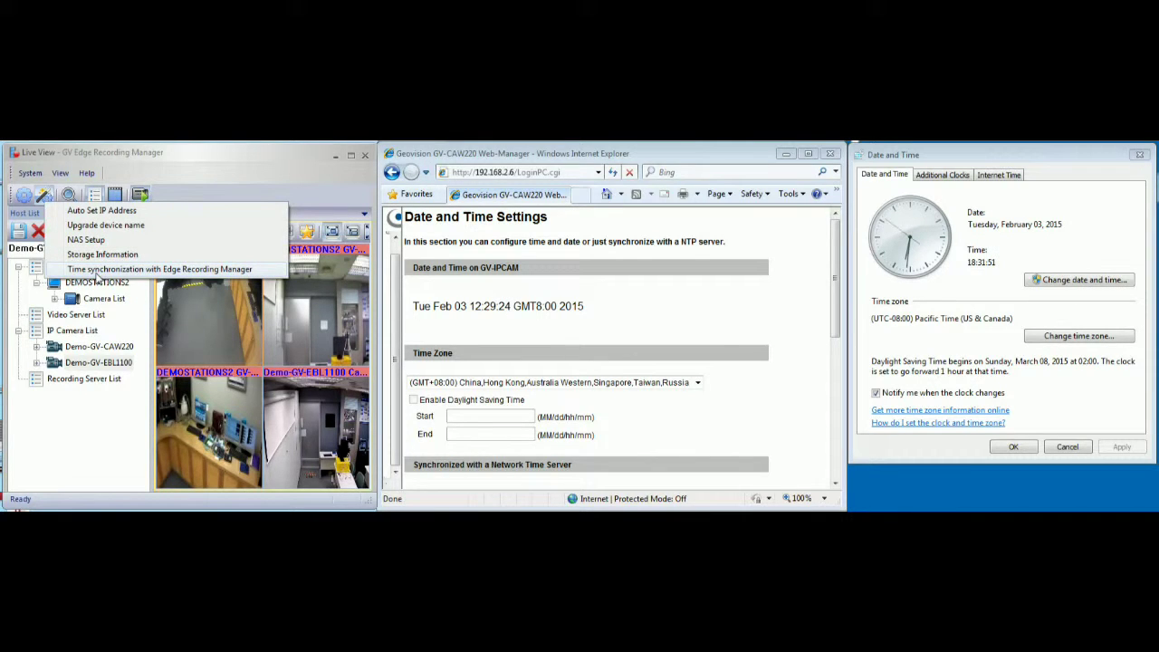
Sync the Demo-GV-CAW220 camera's clock with the recording manager, then close the window
click(112, 276)
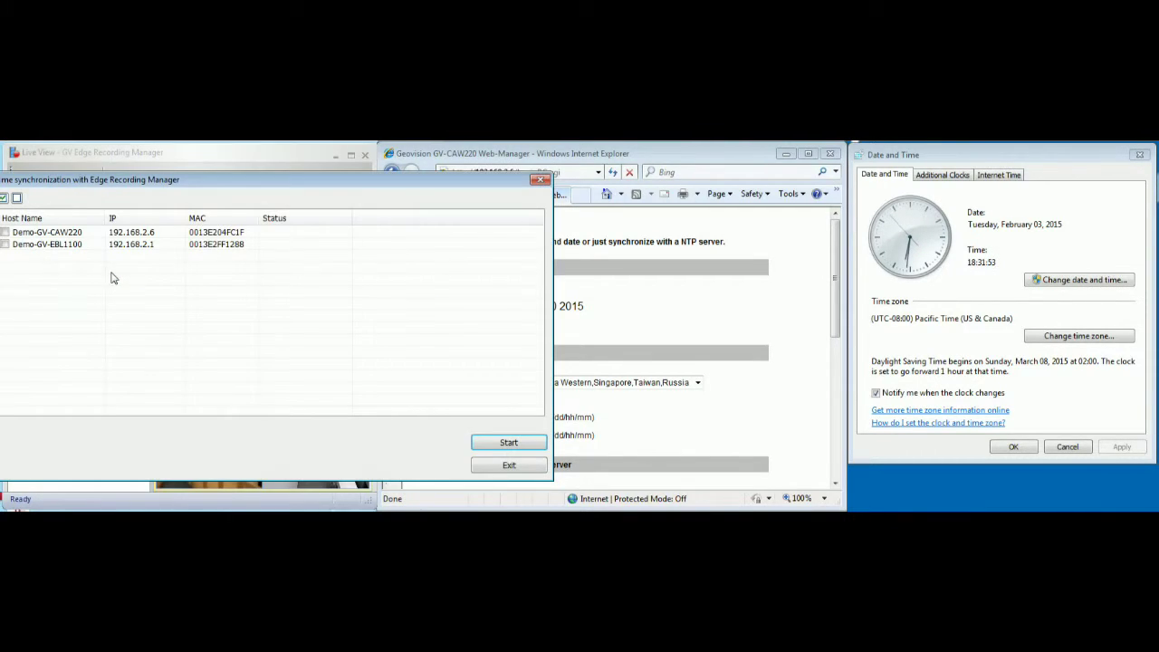
drag(44, 179, 64, 180)
click(24, 233)
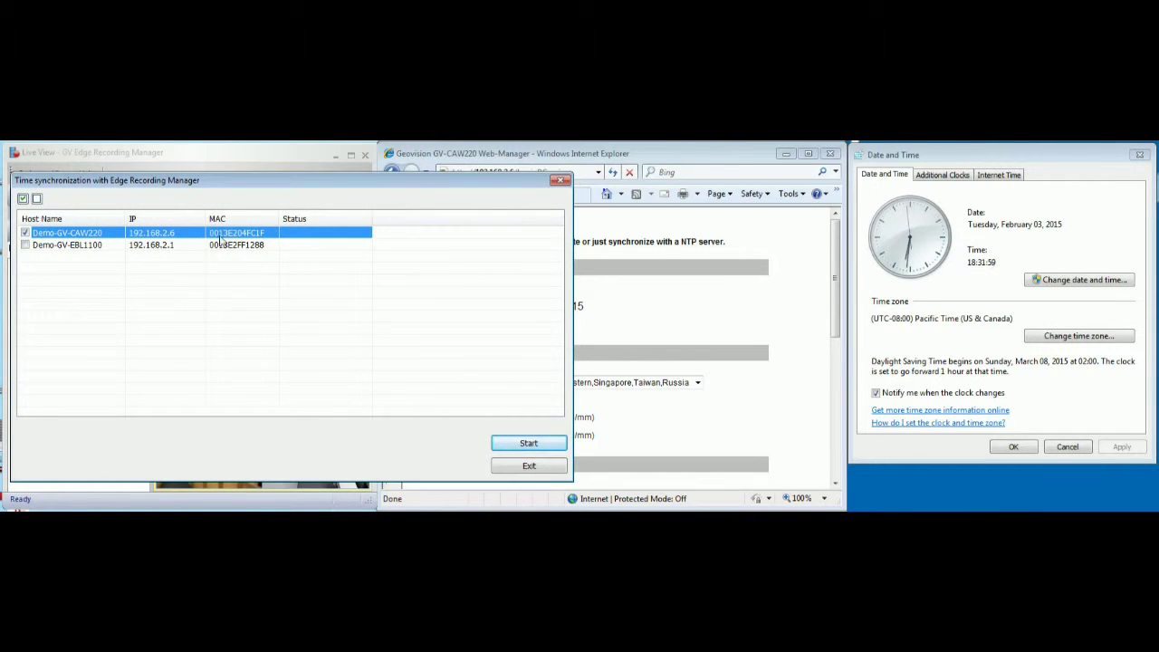
click(516, 448)
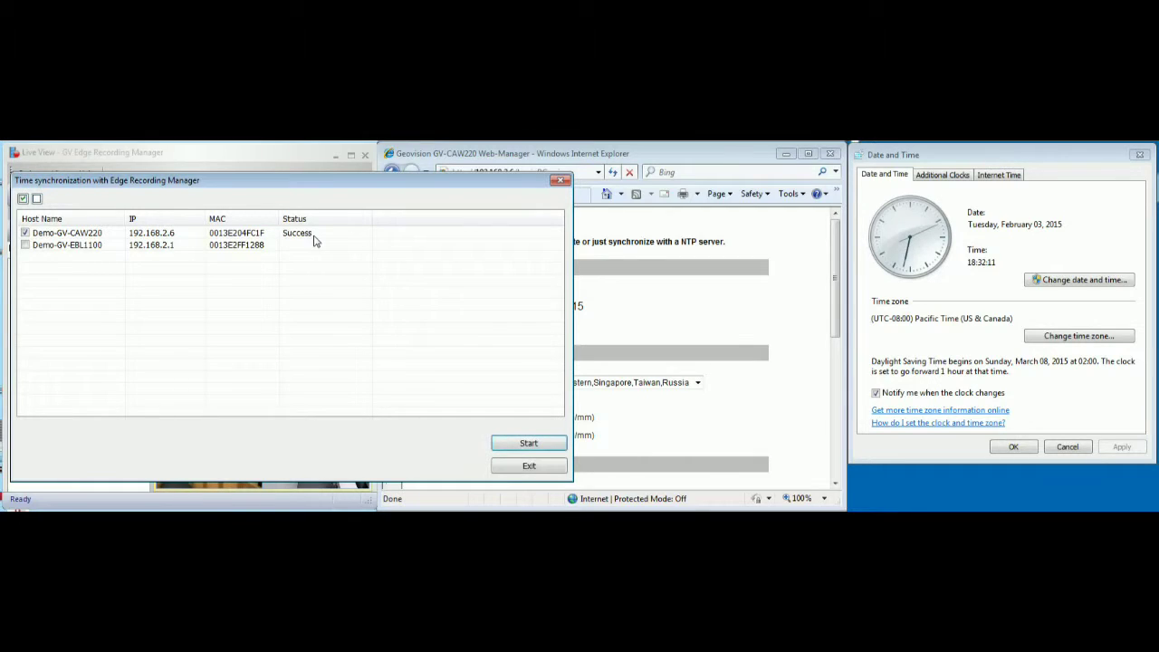
click(529, 465)
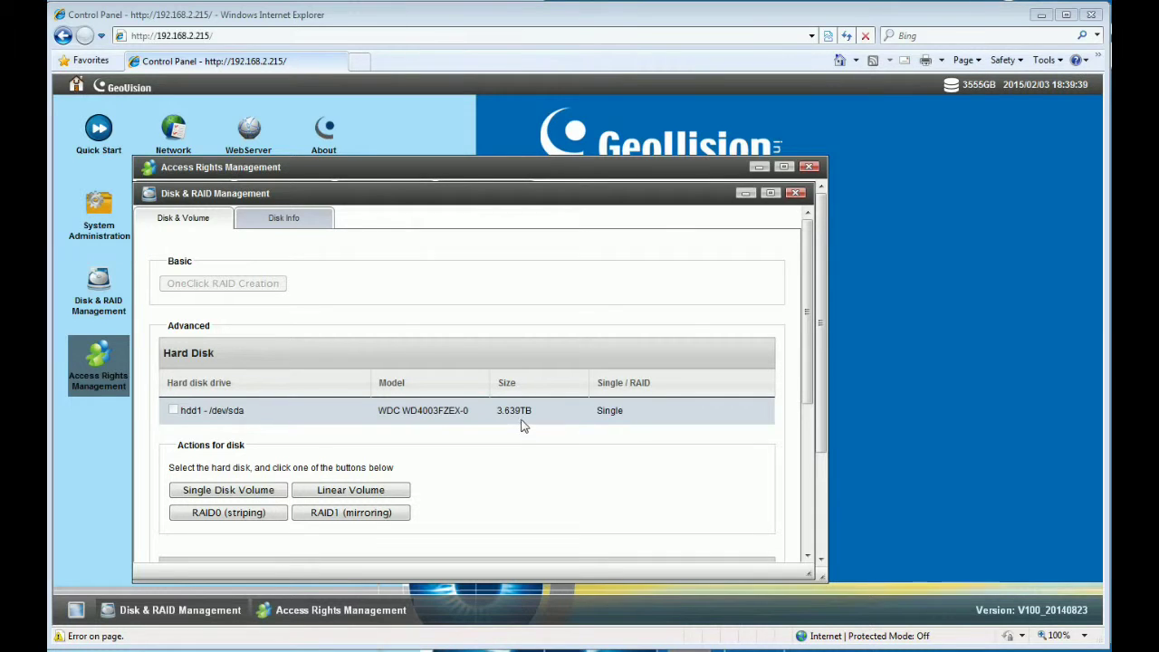
Close the Disk & RAID Management window
click(797, 194)
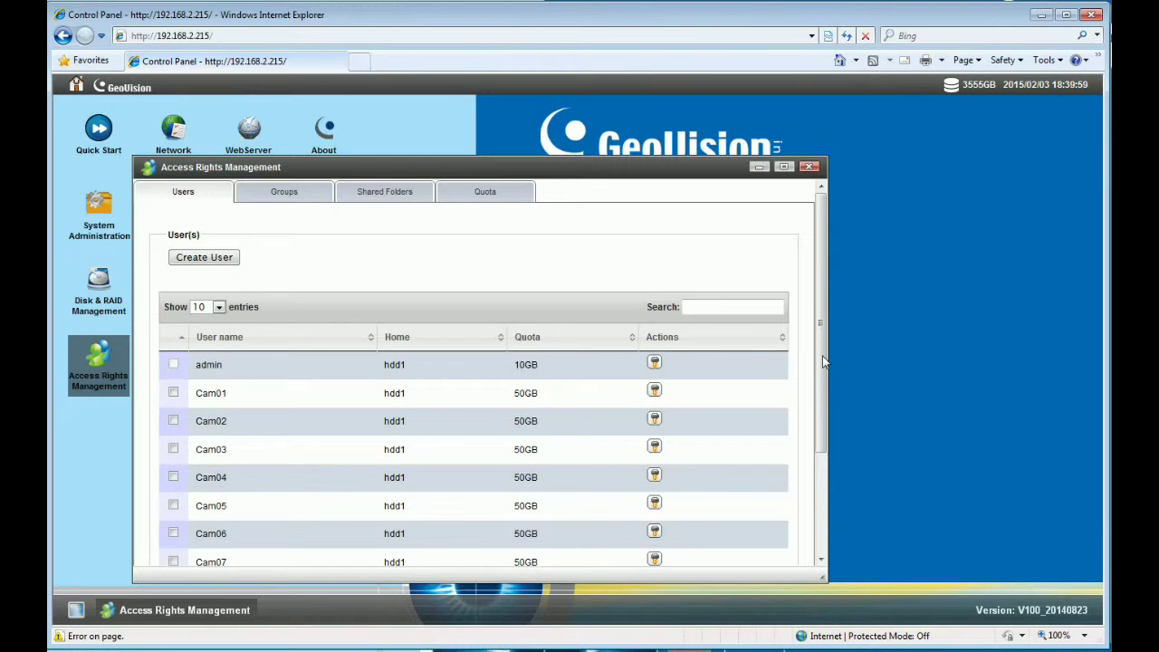
Review the Users list, then show the IP_Camera and Demo shared folders with their access rights
scroll(810, 459, down, 3)
scroll(808, 444, up, 2)
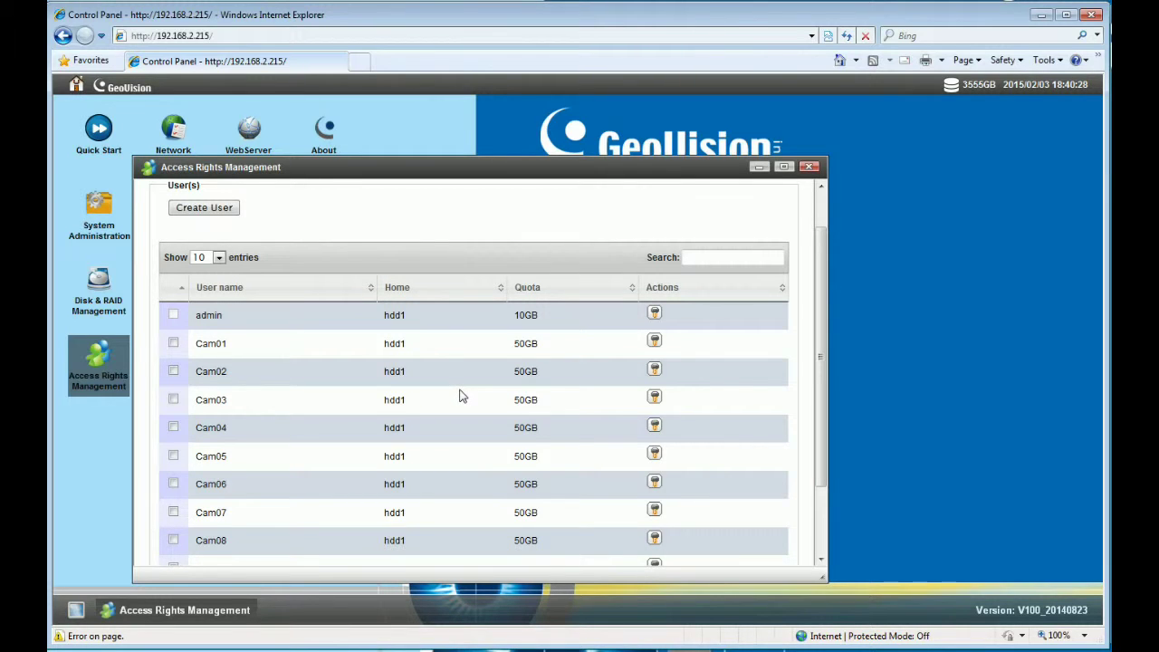
scroll(504, 382, up, 2)
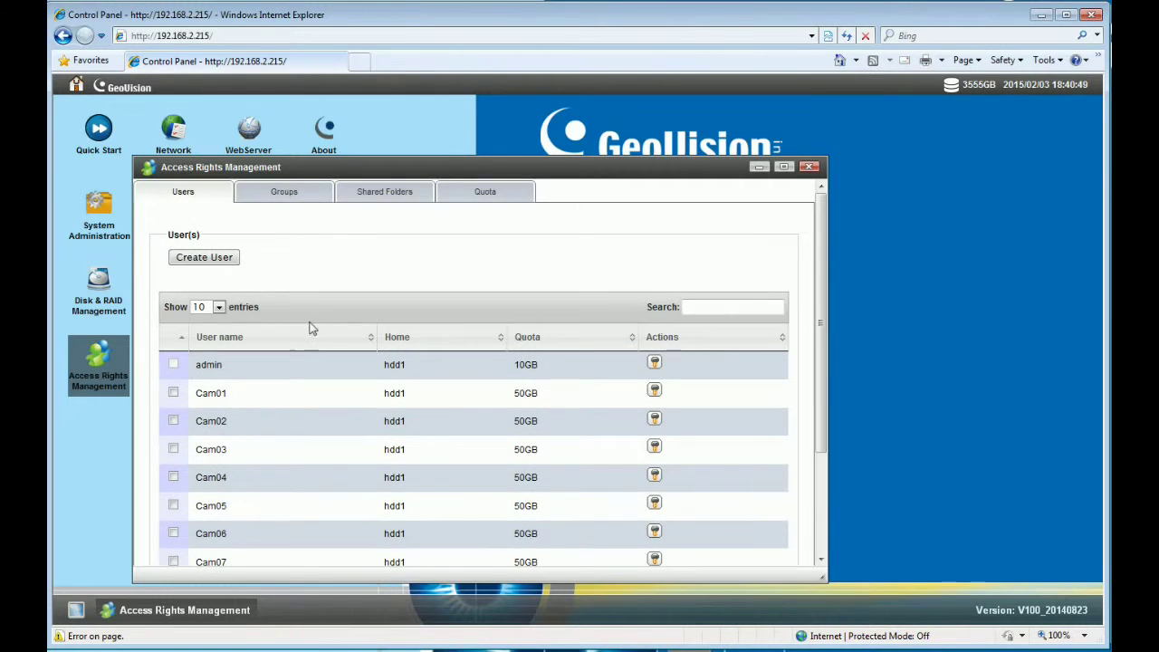
click(375, 197)
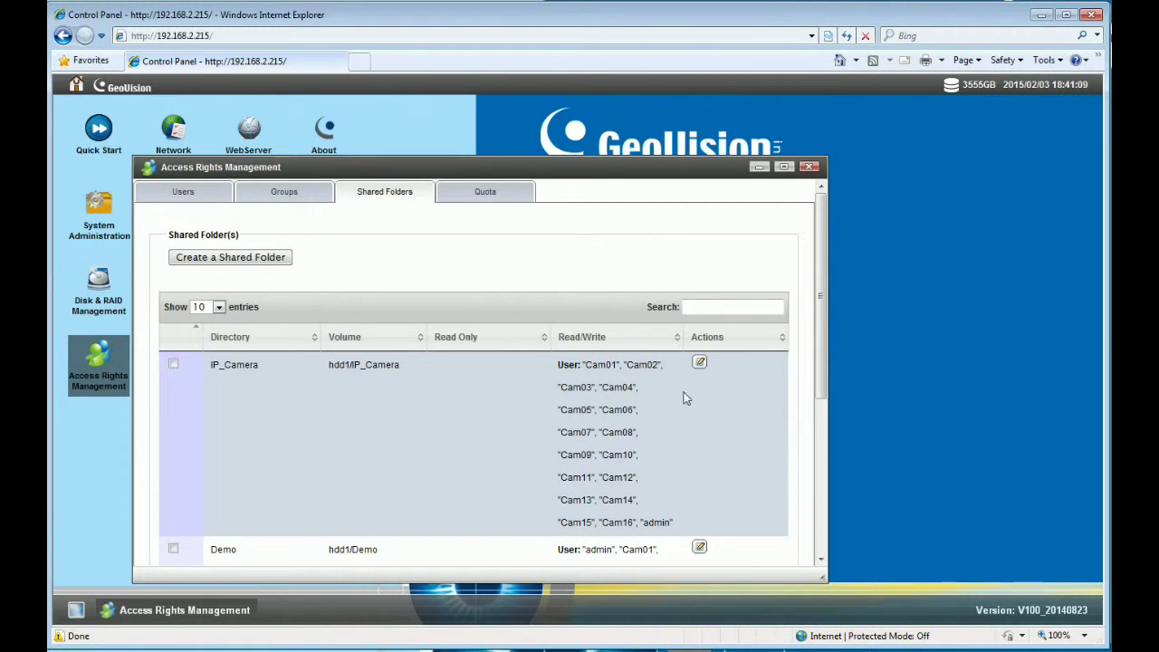
mouse_move(818, 383)
mouse_down()
mouse_move(810, 422)
mouse_move(801, 384)
mouse_up()
Bring GV Edge Recording Manager forward and open NAS Setup from the camera utilities
click(1041, 15)
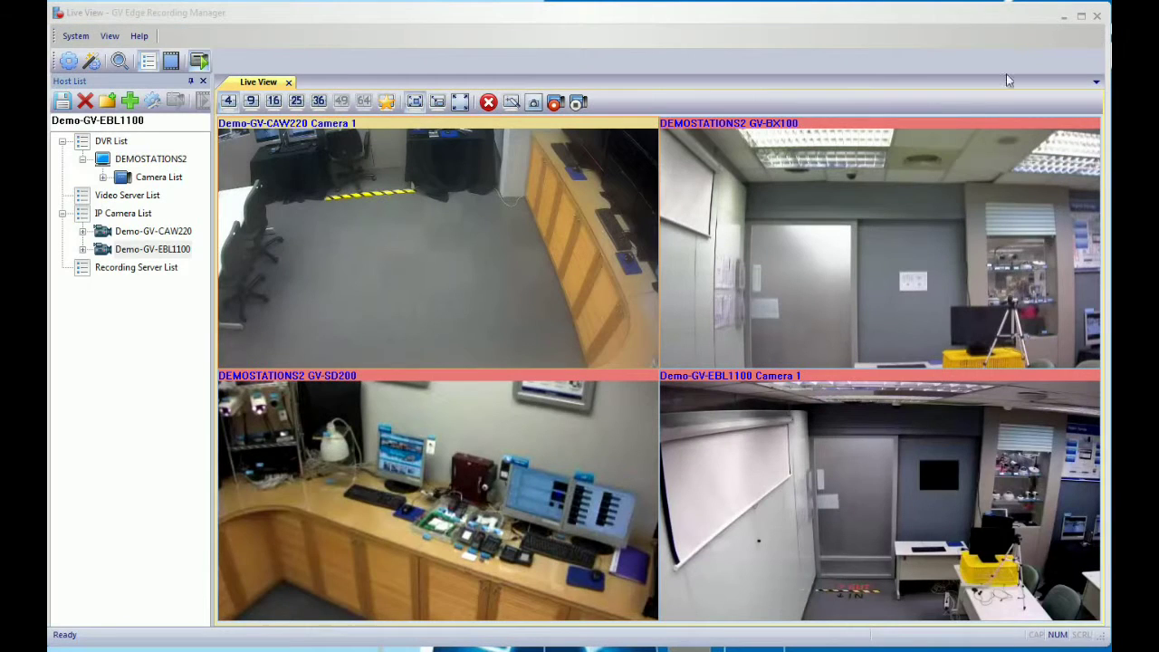
click(92, 65)
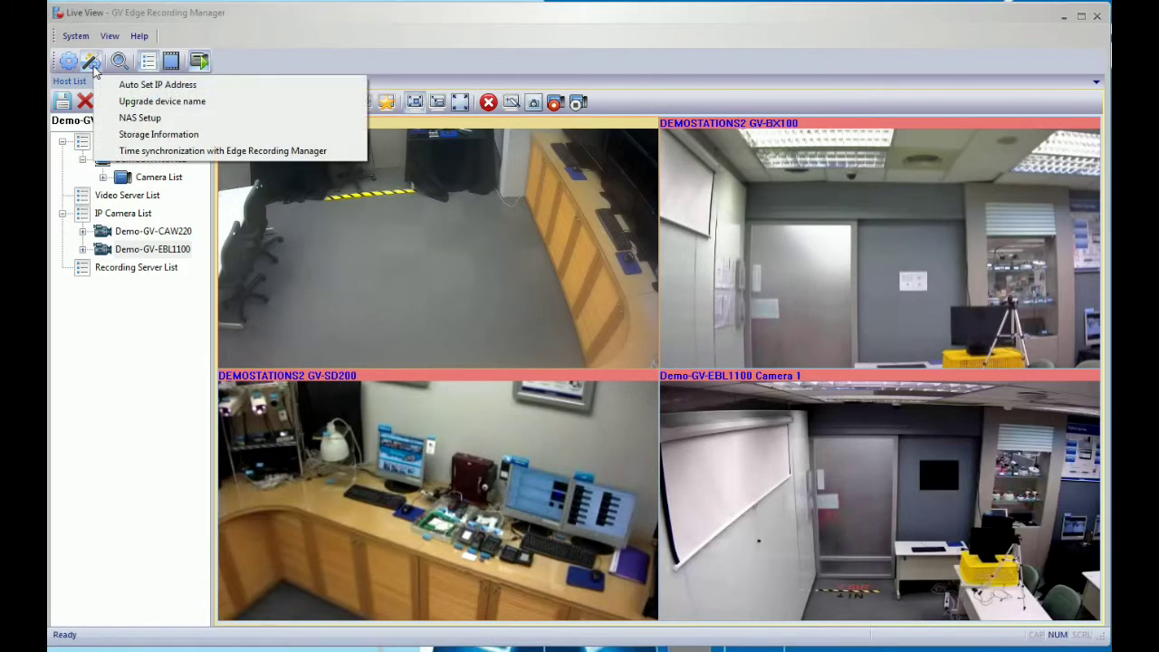
click(136, 117)
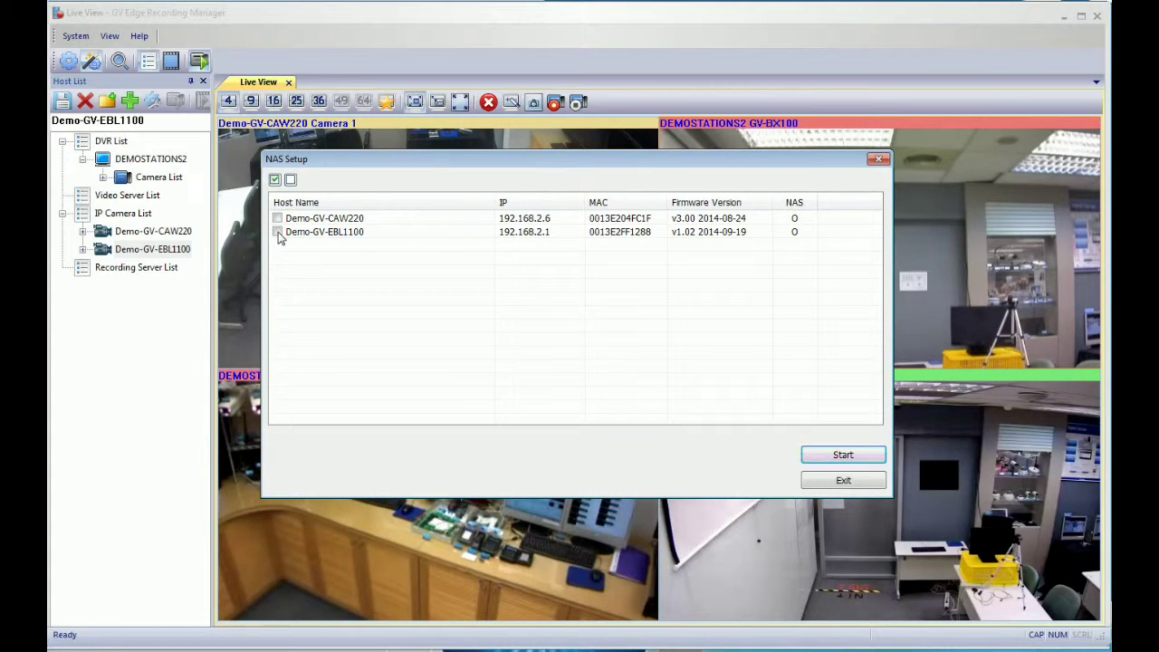
Mark Demo-GV-EBL1100 and start its NAS setup
click(277, 232)
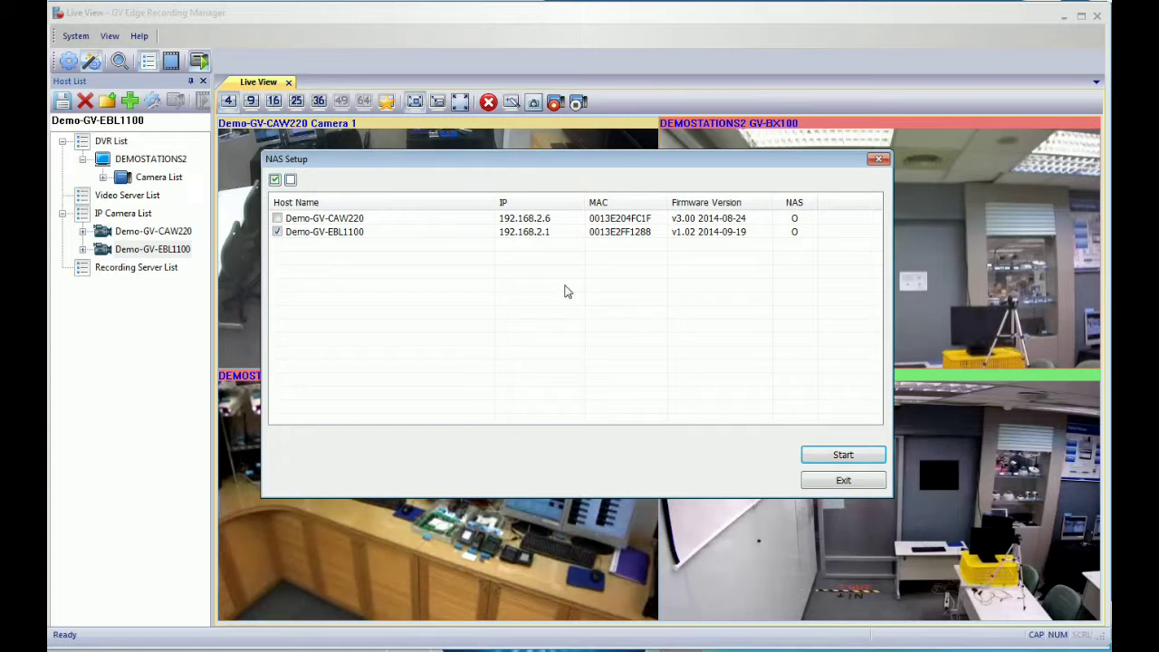
click(829, 460)
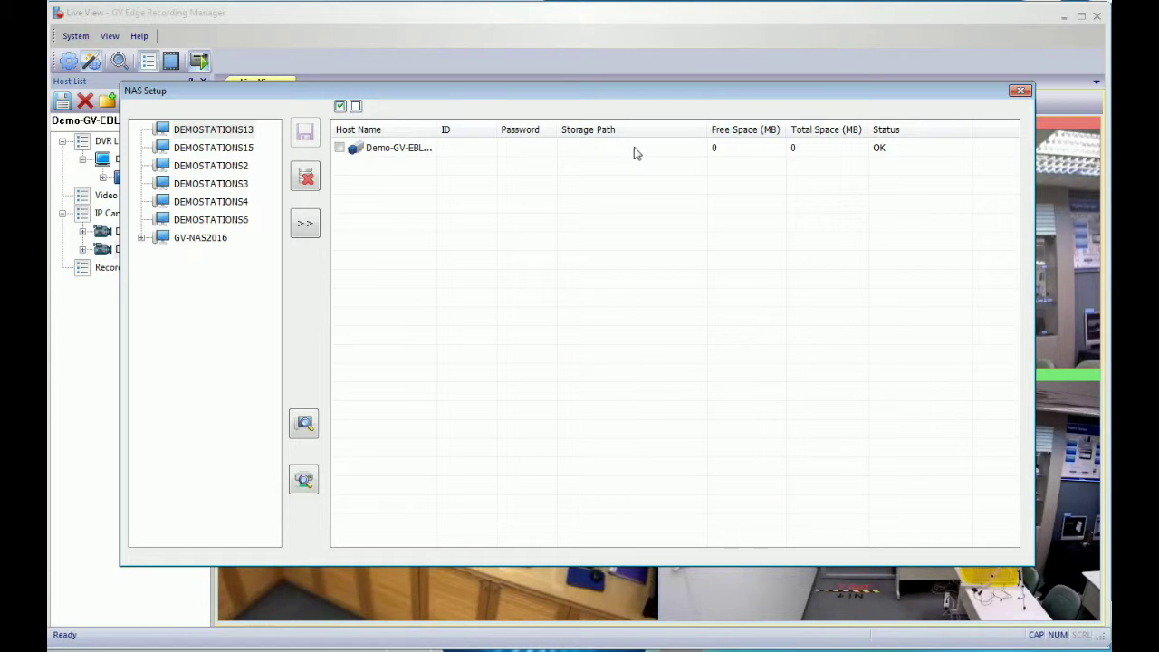
Search the network for storage hosts and choose GV-NAS2016 for Demo-GV-EBL1100
click(340, 148)
click(304, 424)
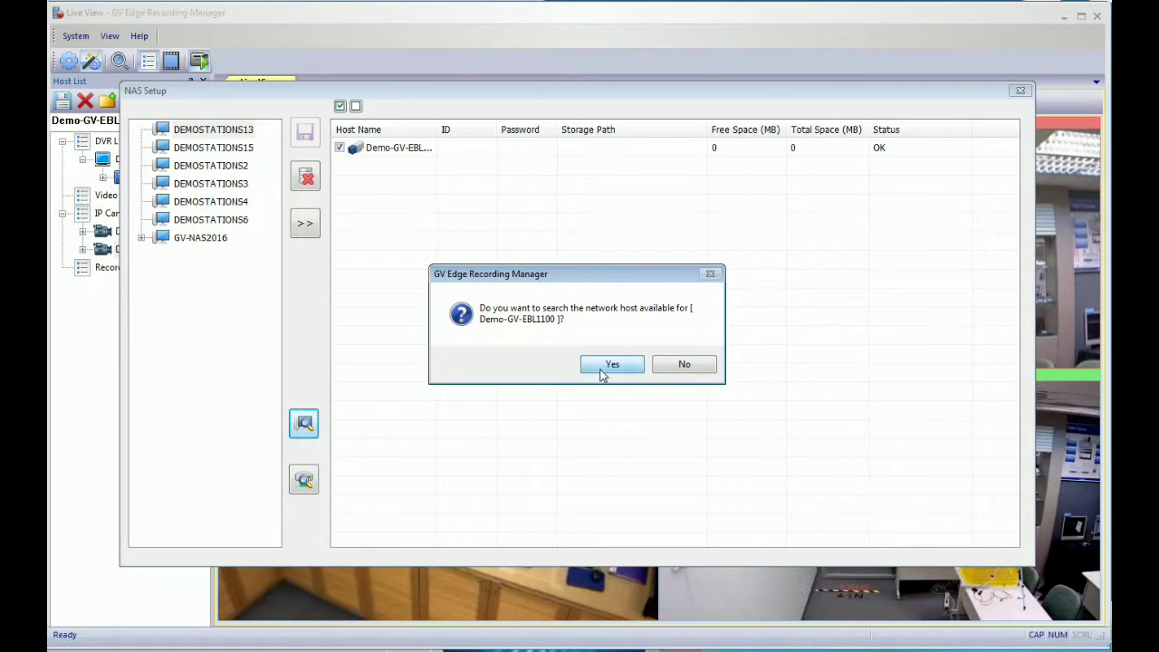
click(603, 375)
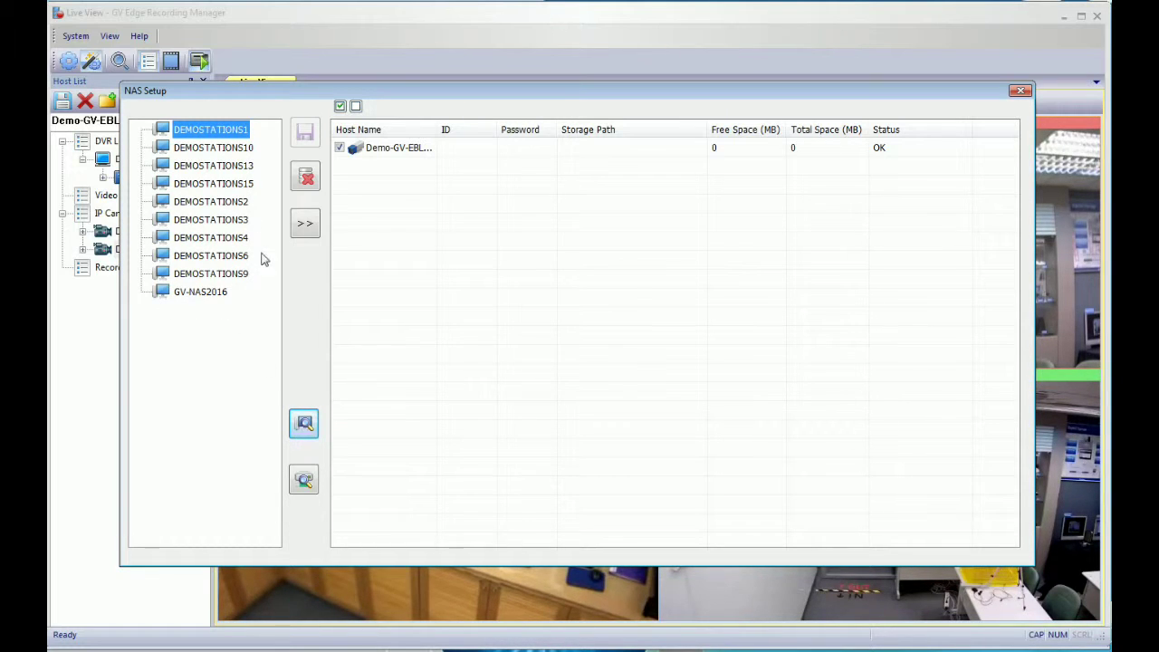
click(199, 295)
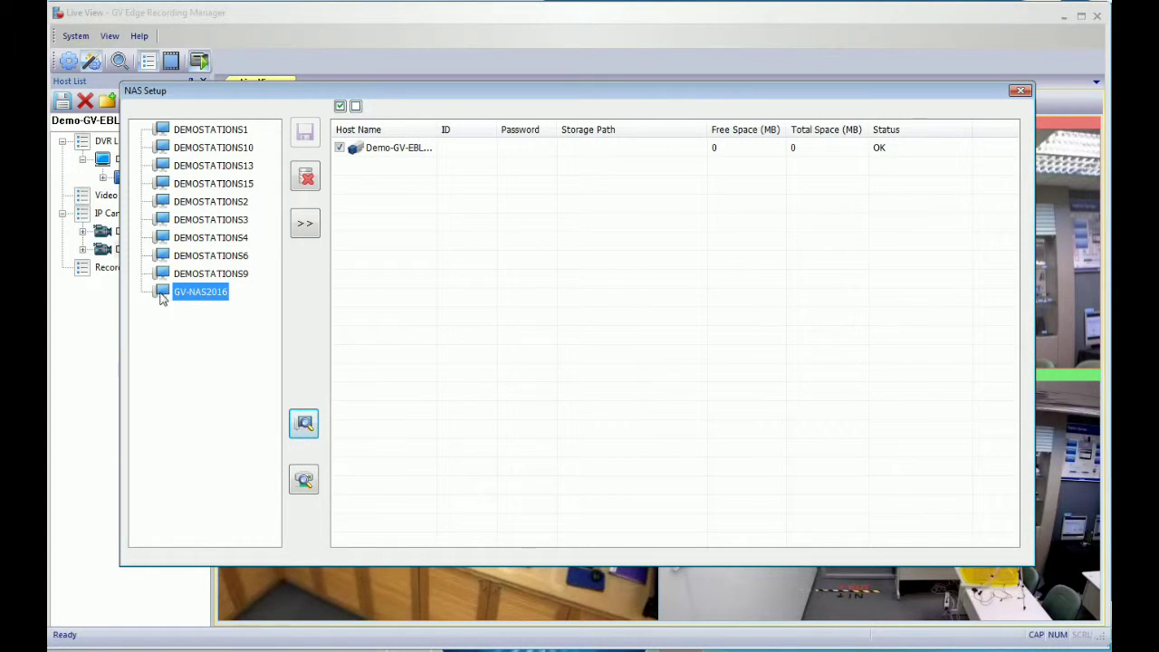
Log in to GV-NAS2016 with the admin username and password and list its shares
click(304, 482)
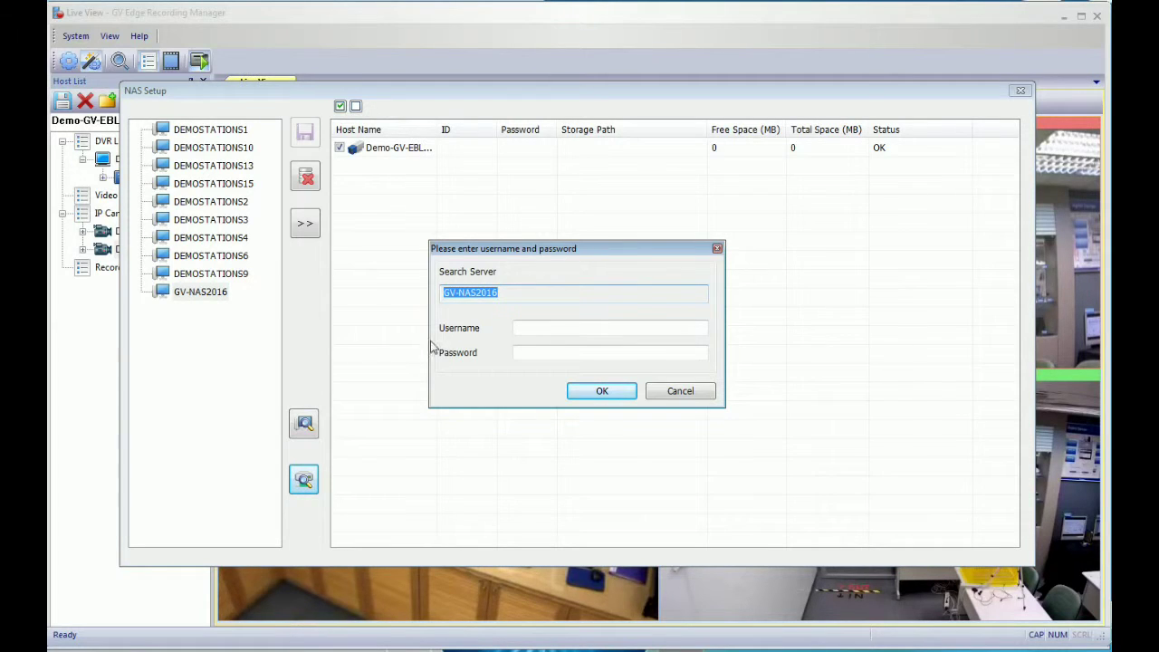
click(533, 329)
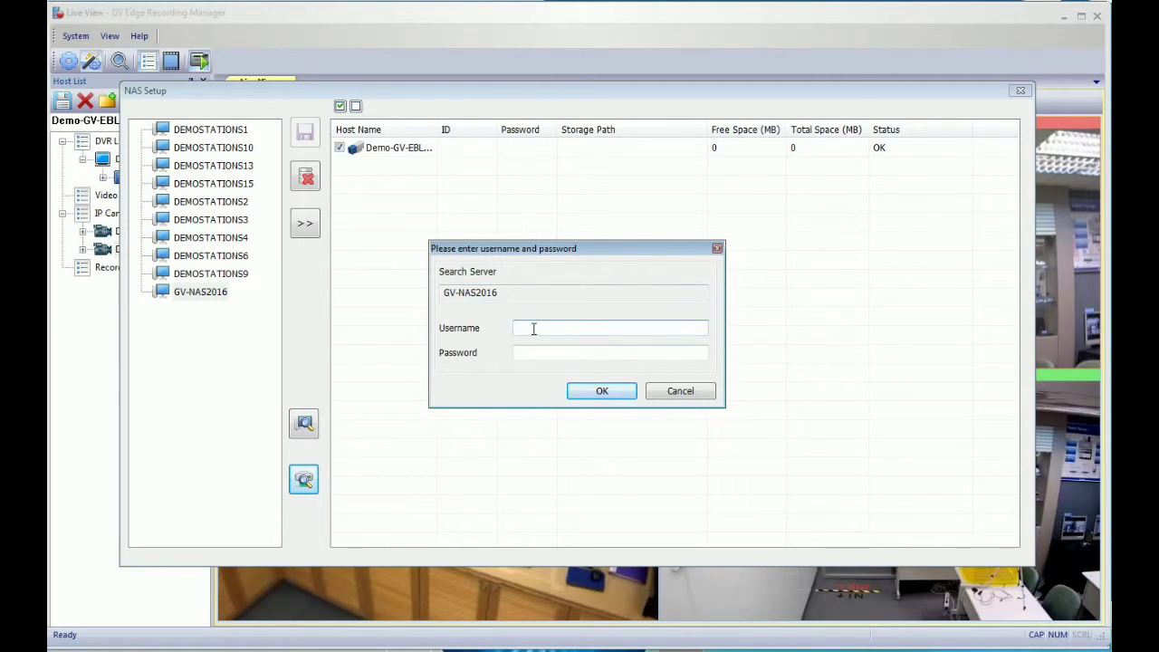
key(Tab)
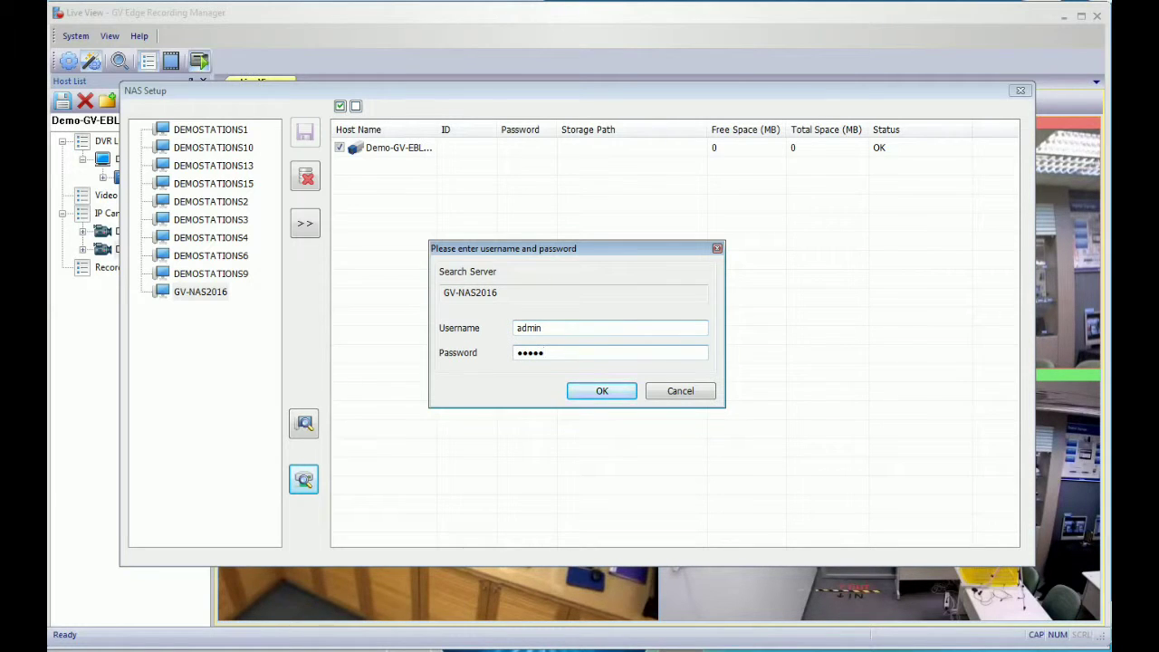
click(601, 394)
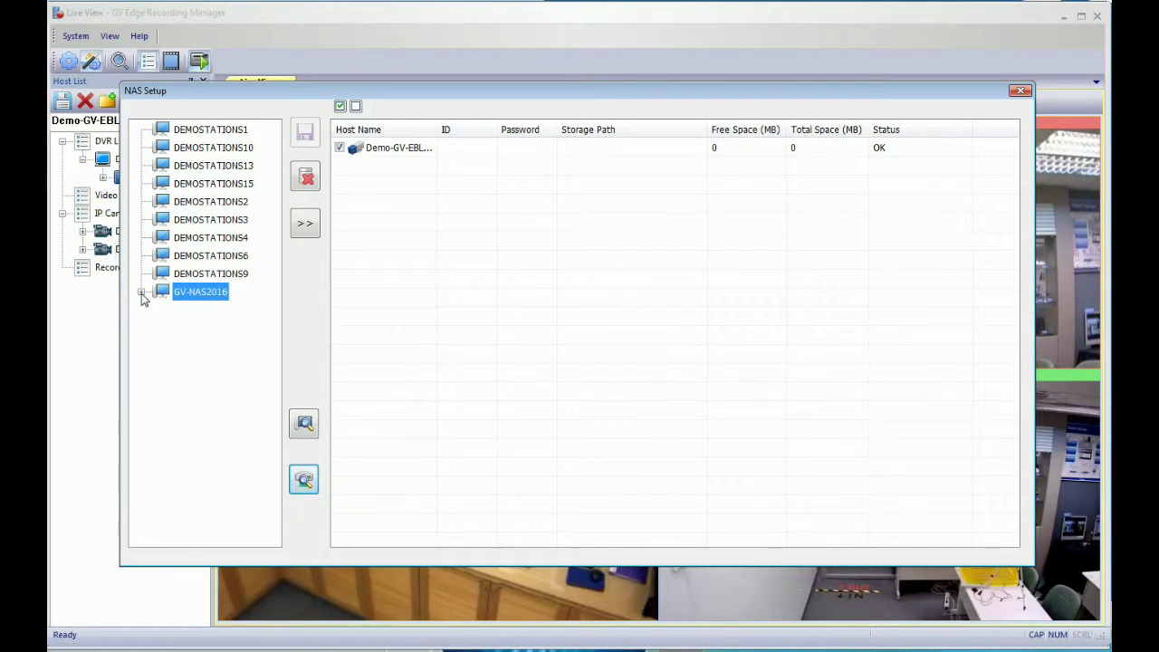
click(141, 292)
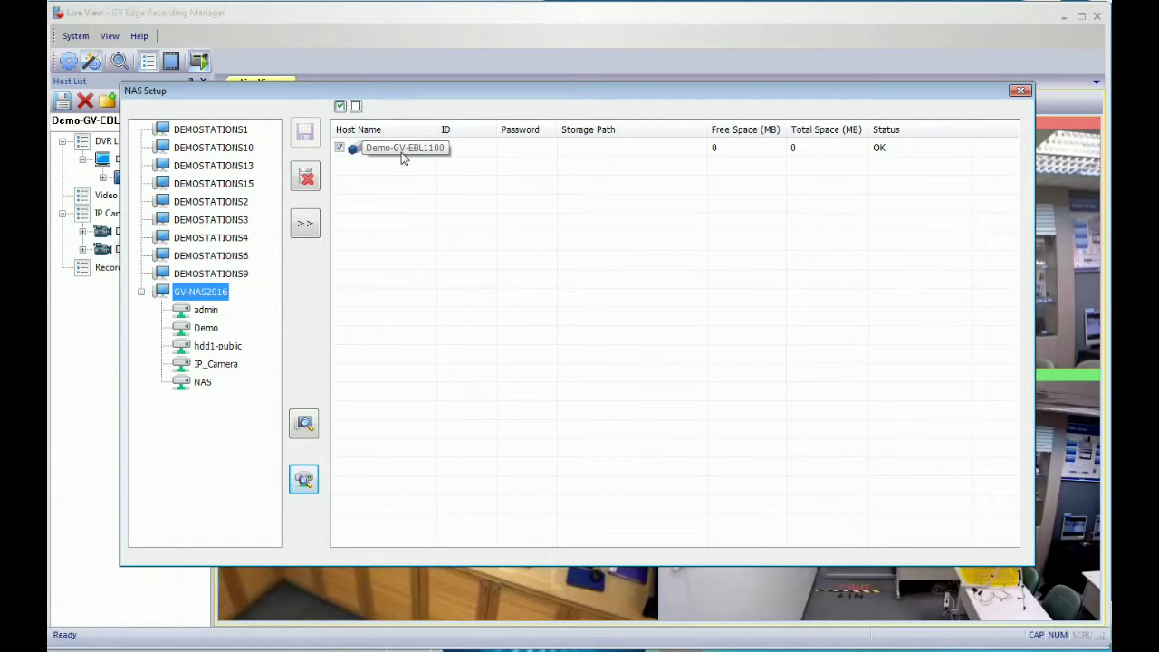
Assign the IP_Camera share as the storage path \\GV-NAS2016\IP_Camera
click(218, 366)
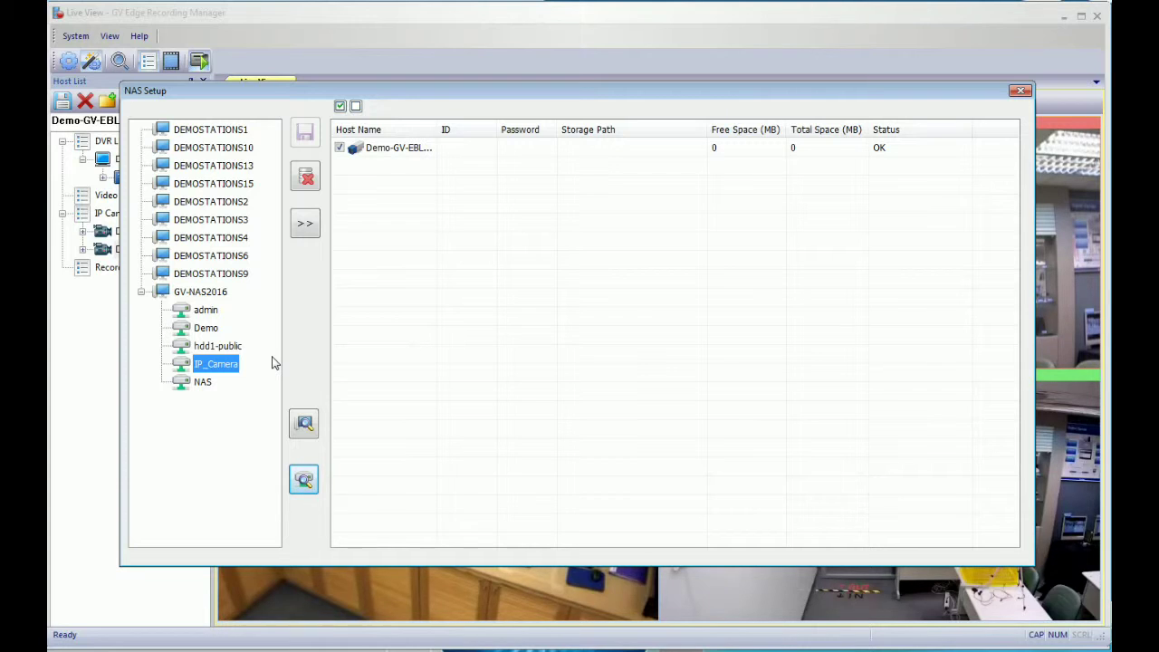
double_click(216, 366)
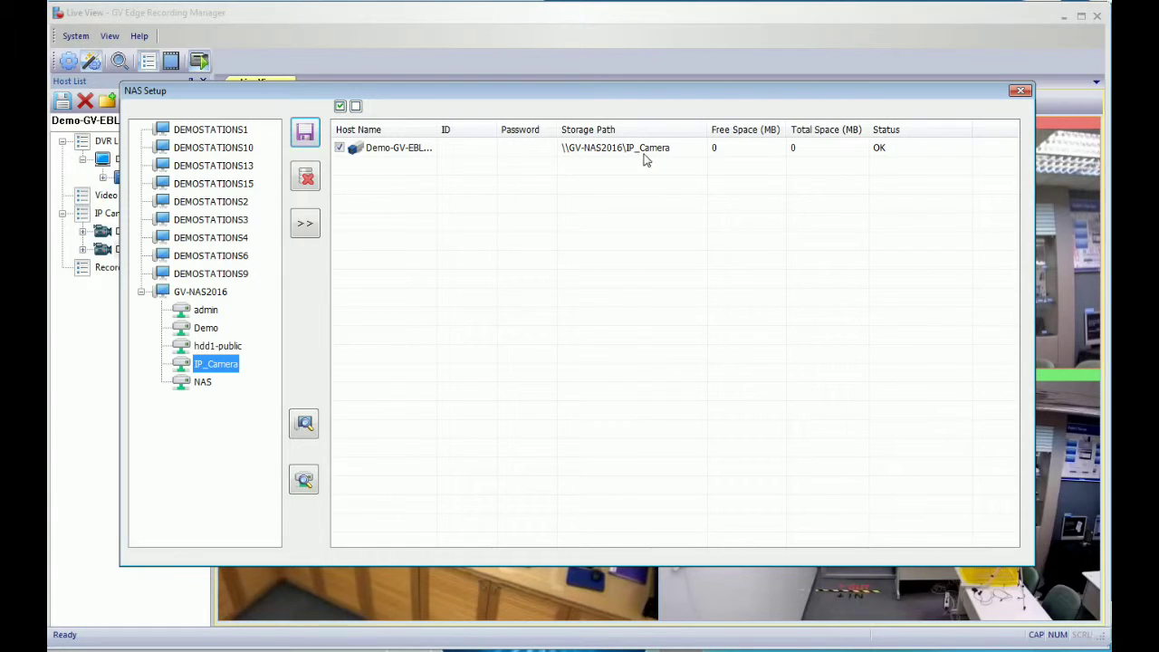
Enter login ID cam02 and the NAS password for the host, then close NAS Setup
click(463, 150)
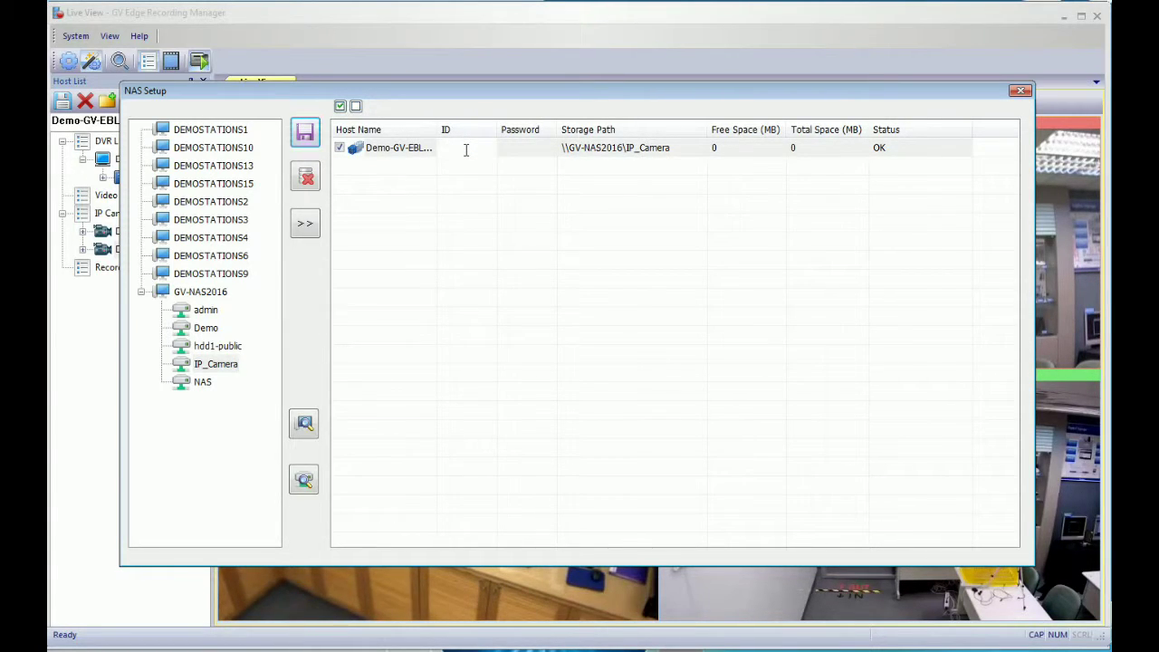
text(cam02)
key(Return)
click(521, 149)
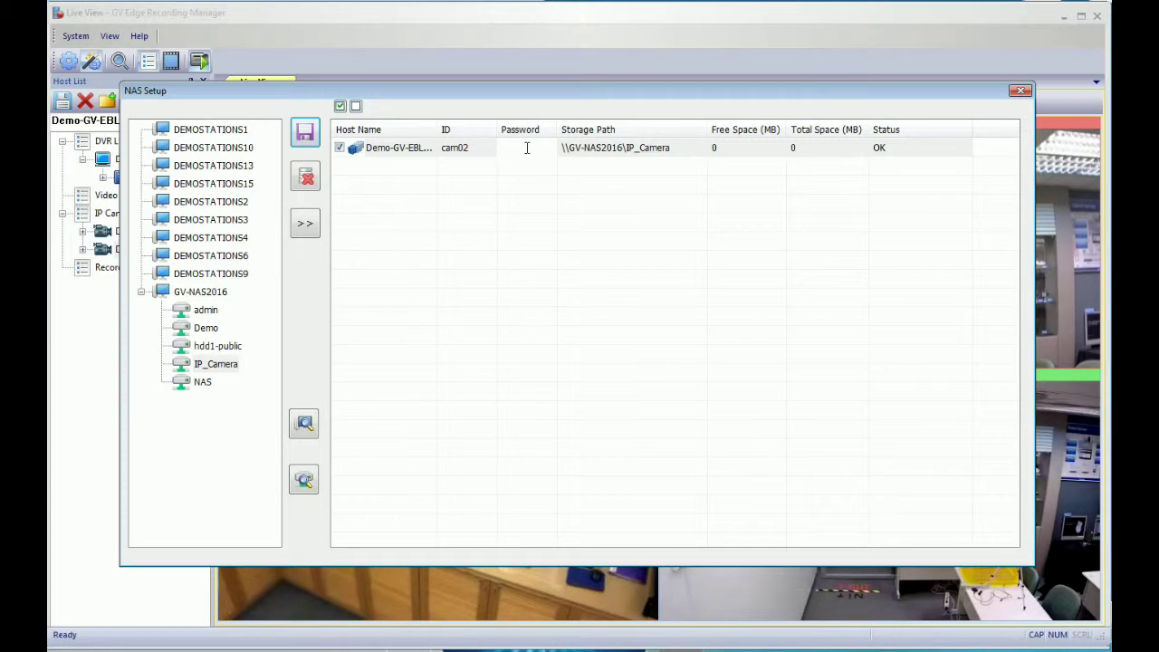
text(*****)
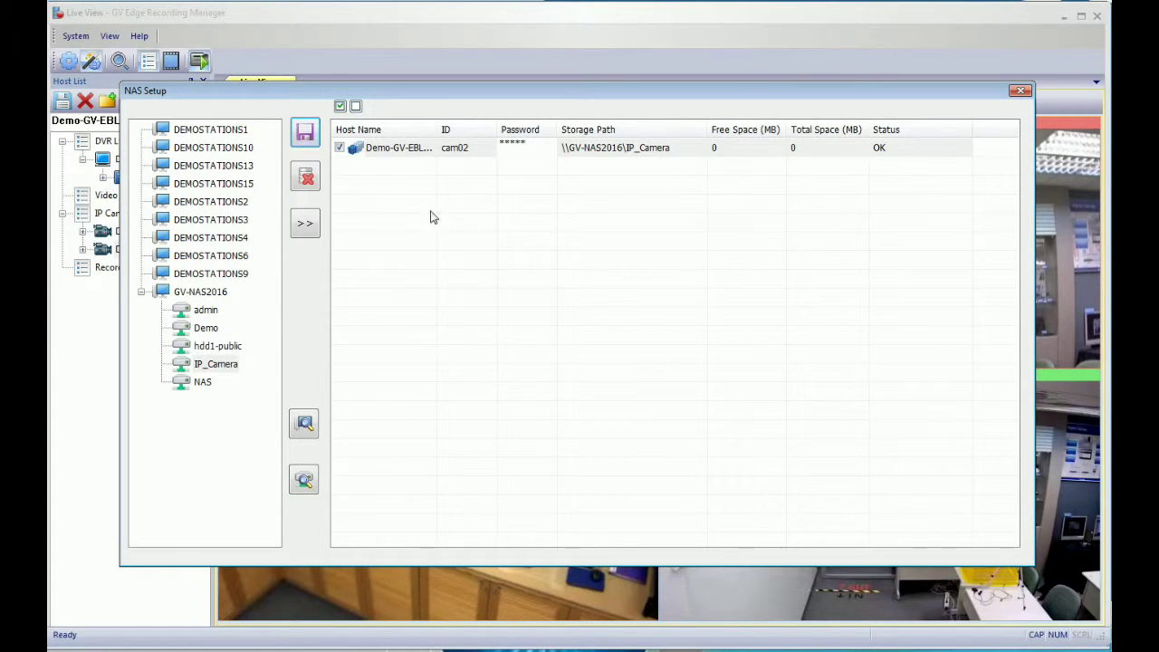
key(Return)
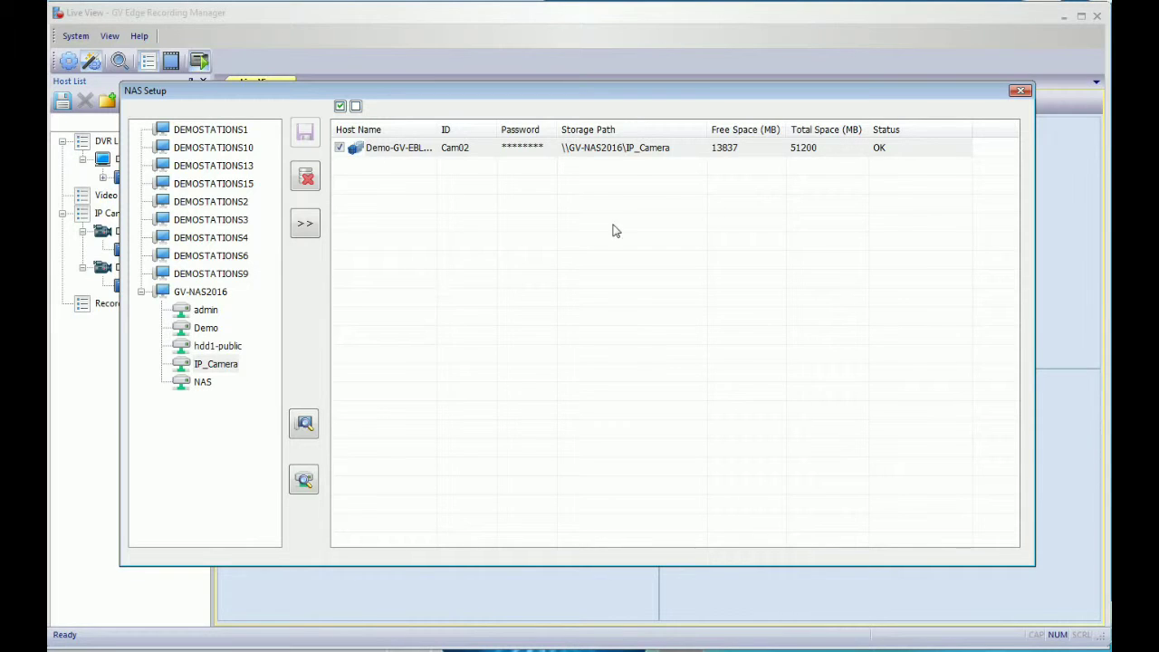
click(1020, 93)
Show Demo-GV-EBL1100 Camera 1 in the top-left live cell and start recording the feeds
click(595, 277)
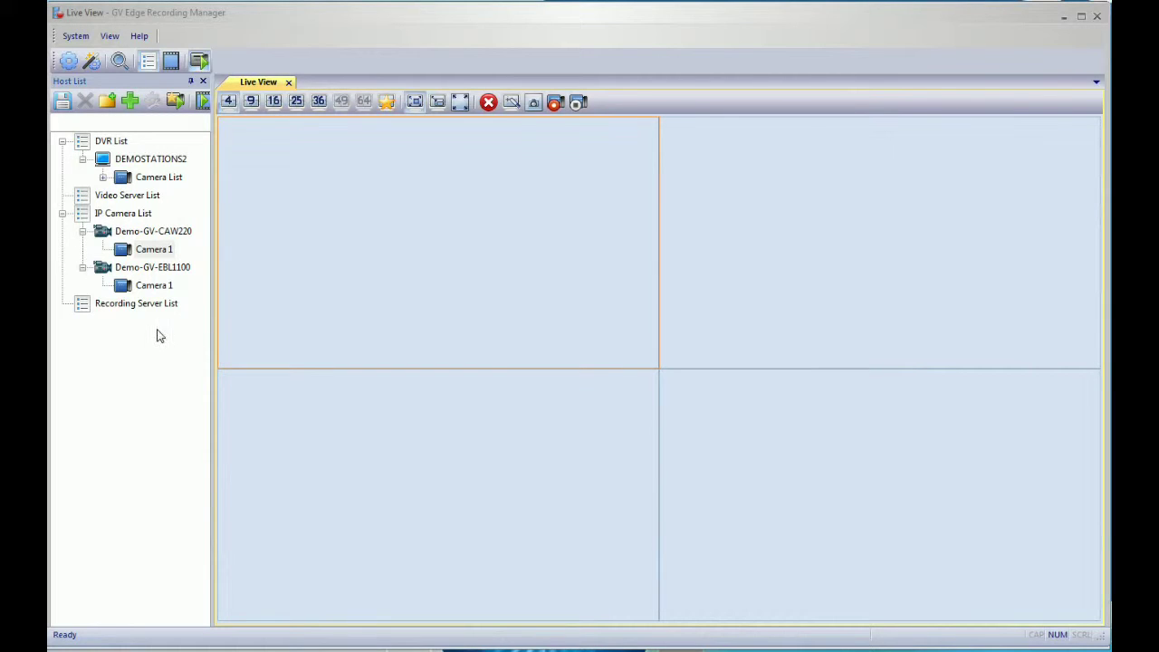
drag(150, 286, 342, 262)
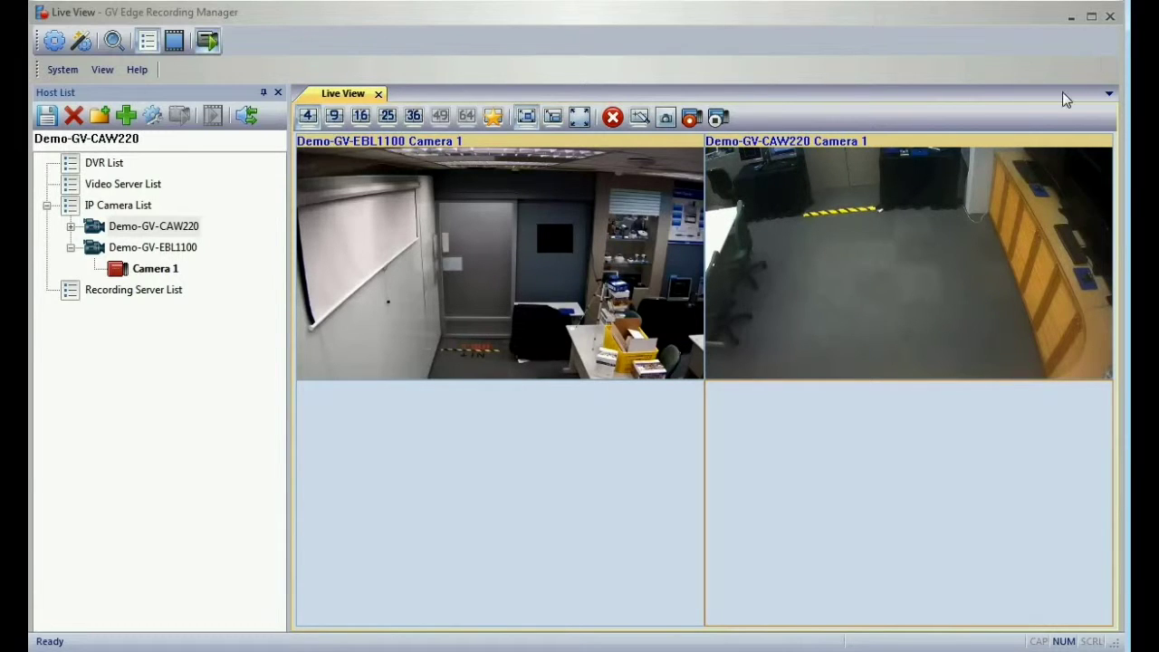
click(692, 123)
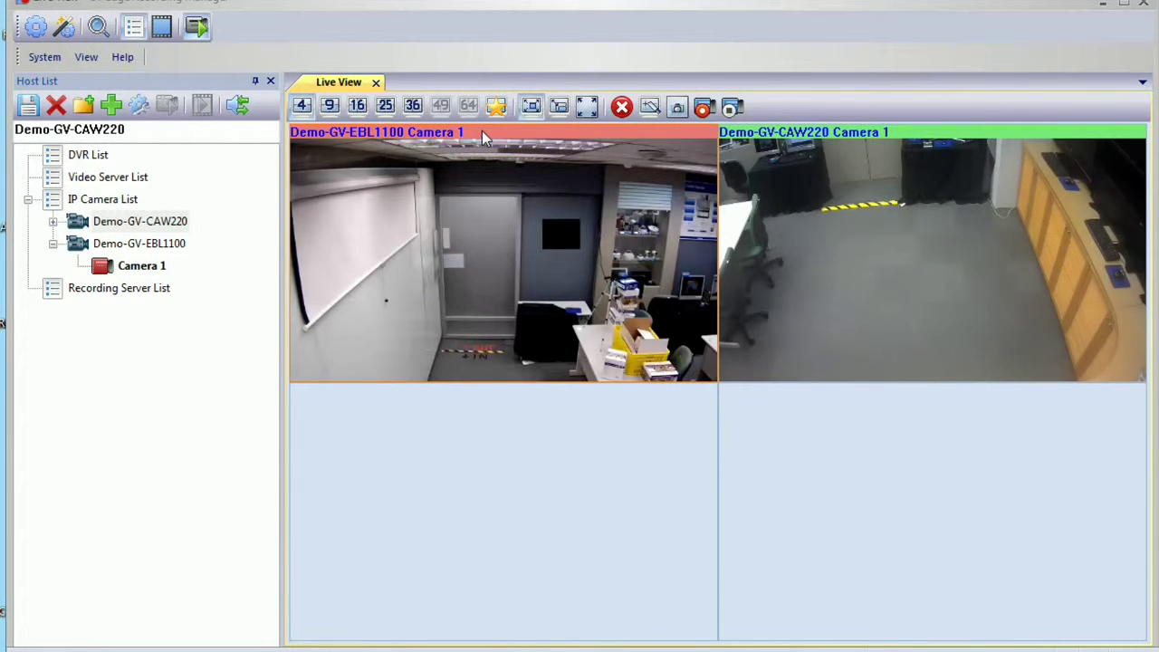
Open Remote Playback for the EBL1100 camera and play the 14:45:28 and 14:45:34 events
right_click(472, 186)
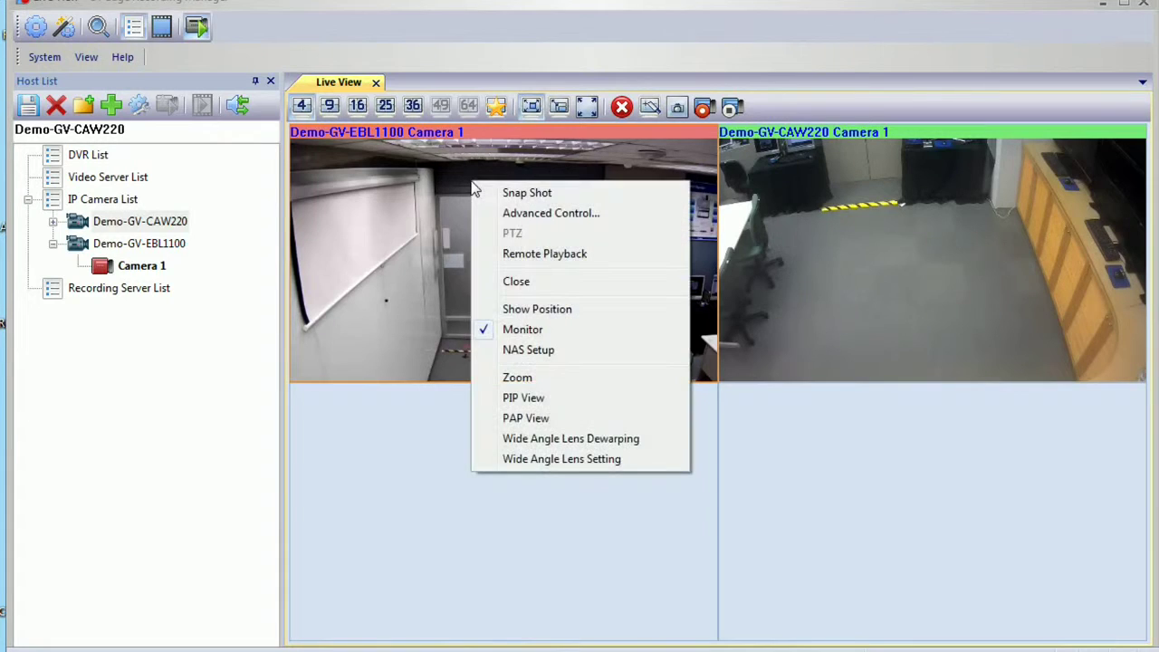
click(539, 257)
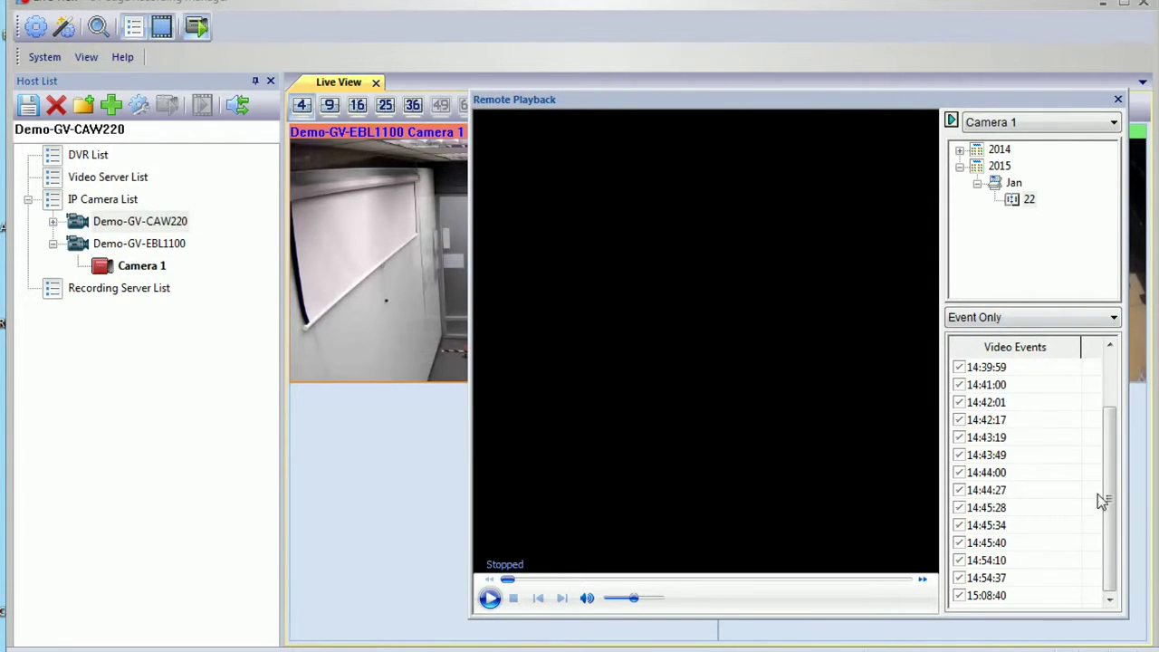
double_click(985, 509)
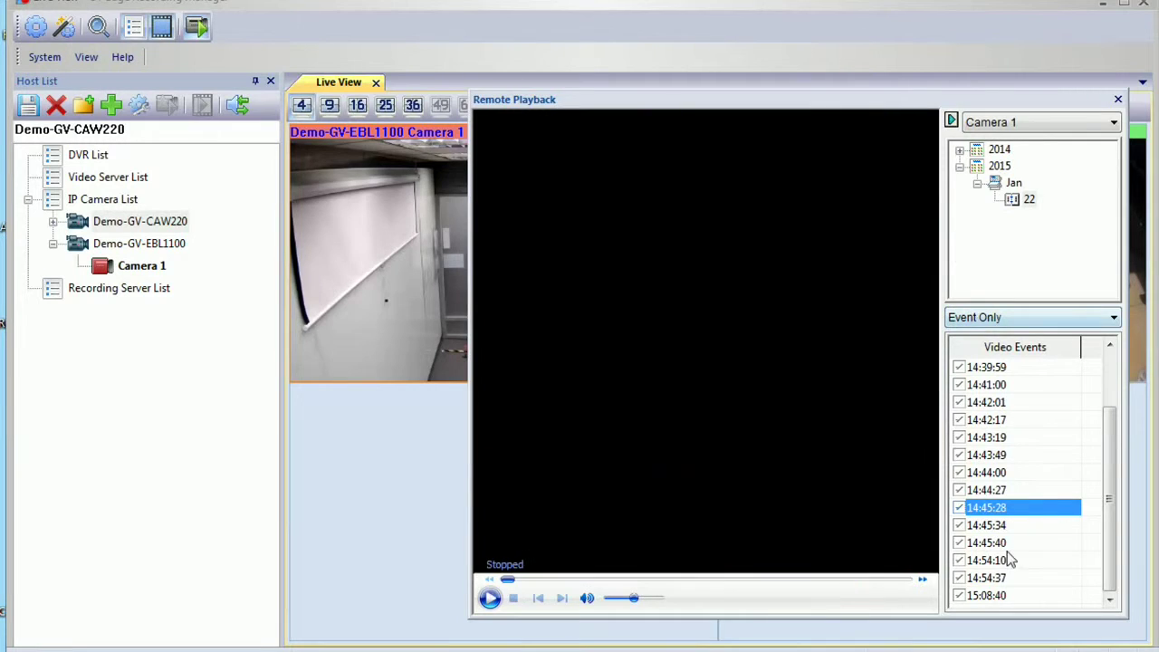
double_click(979, 526)
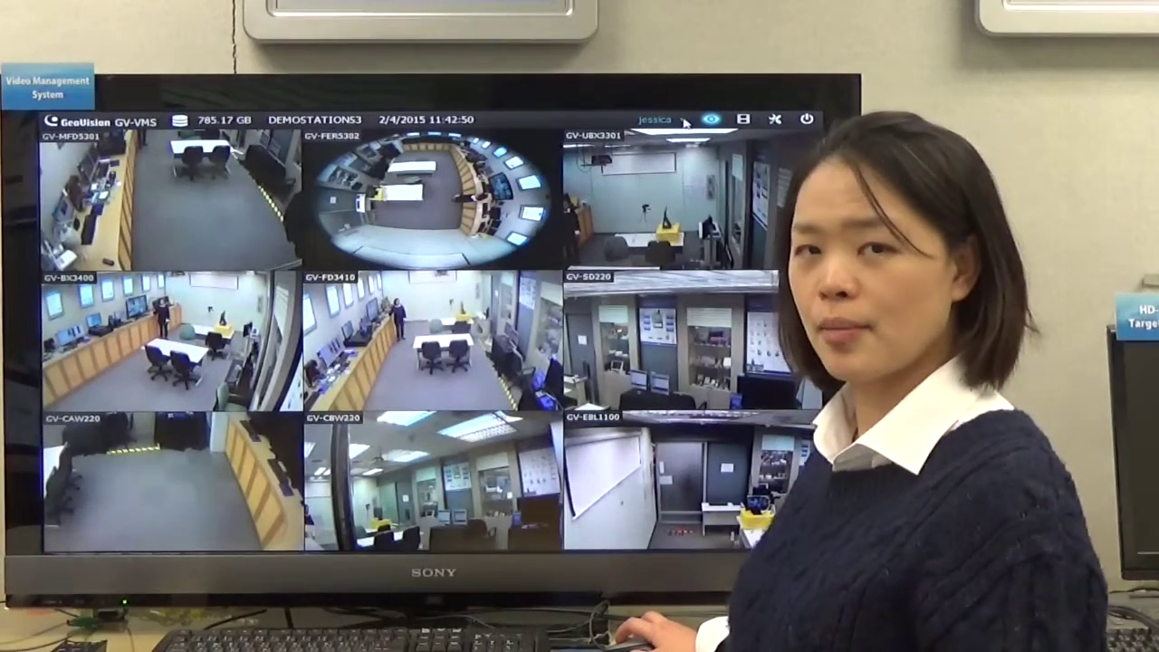
click(685, 122)
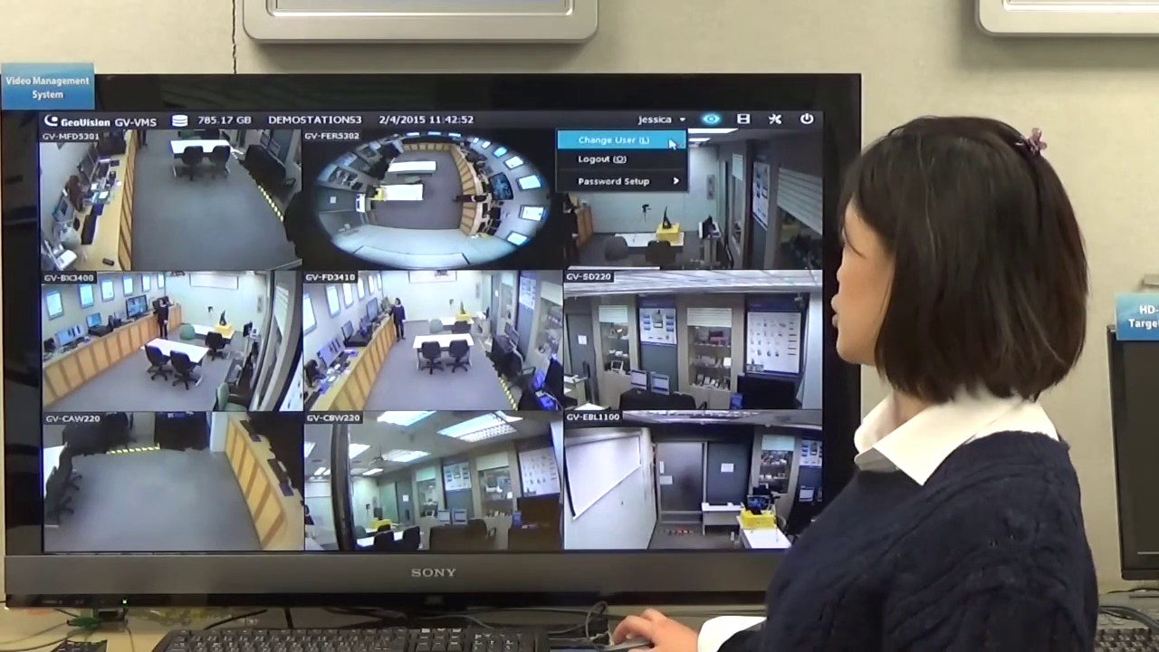
mouse_move(633, 181)
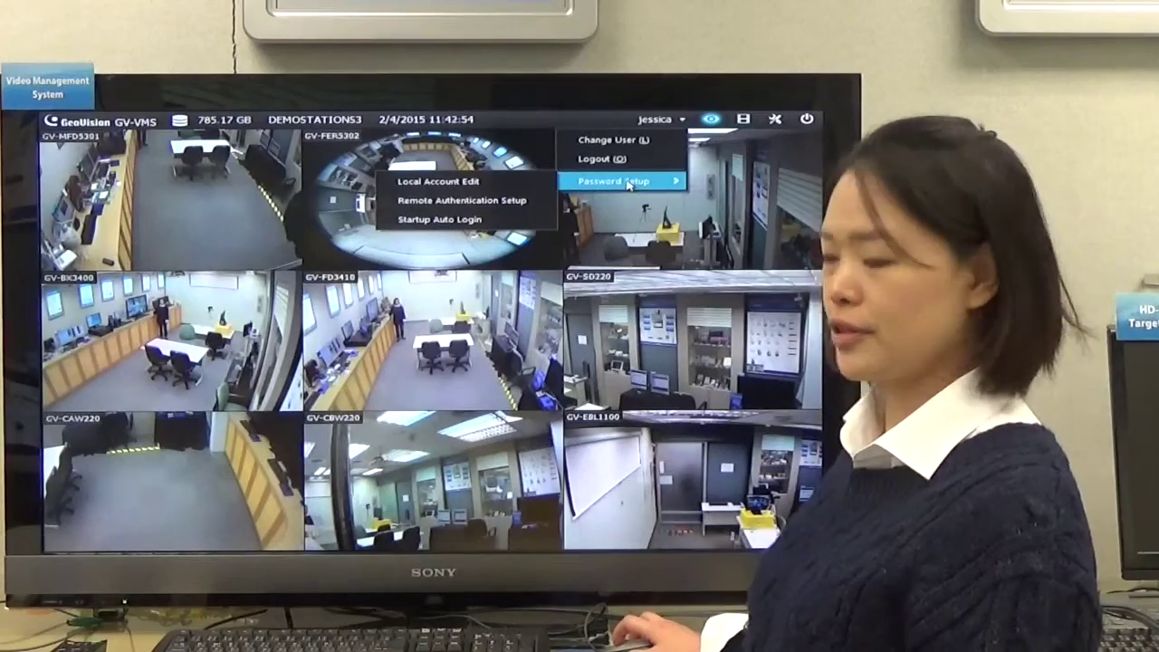
click(457, 183)
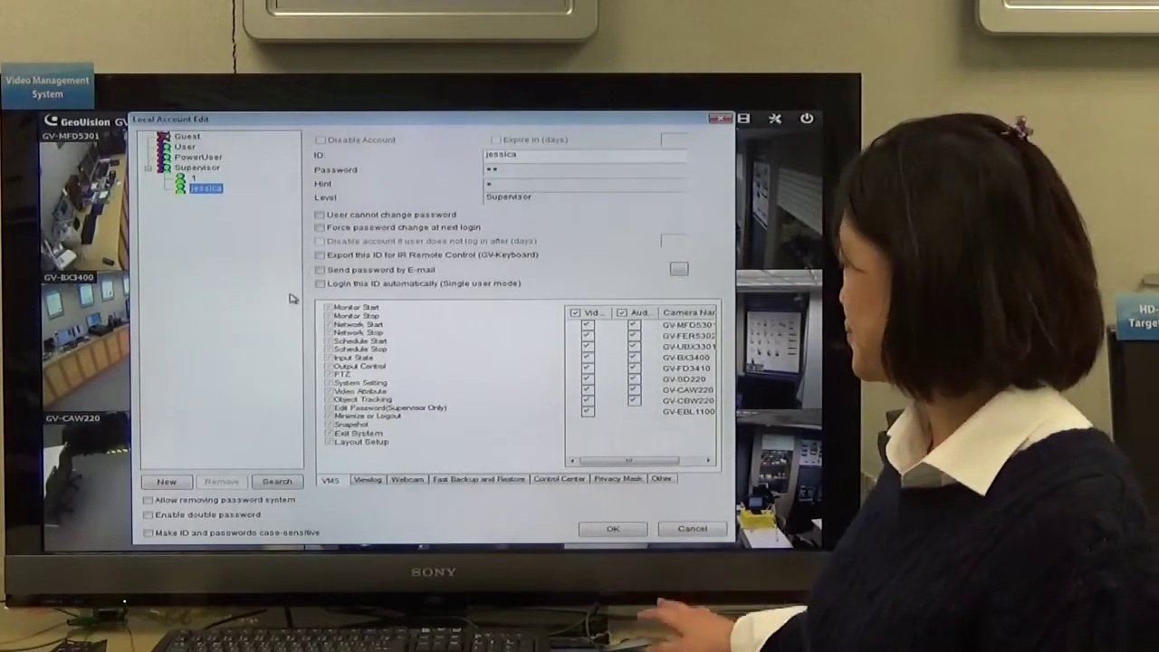
click(696, 529)
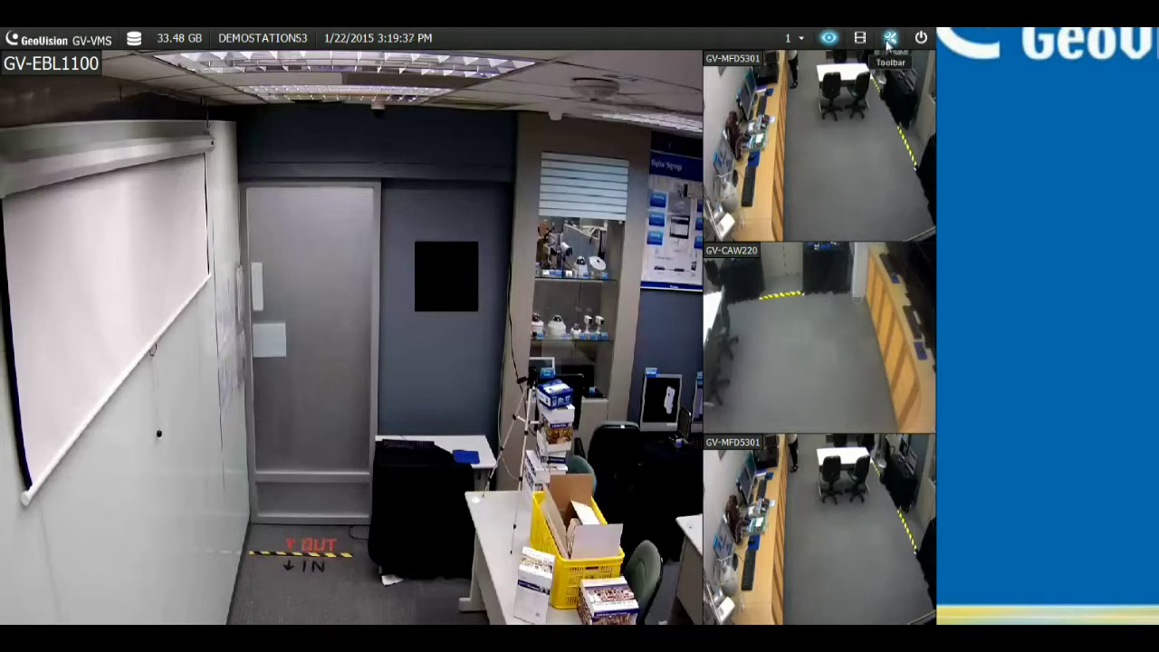
Start the Control Center Service under Network > Control Center Server and select the lower-left live cell
click(886, 42)
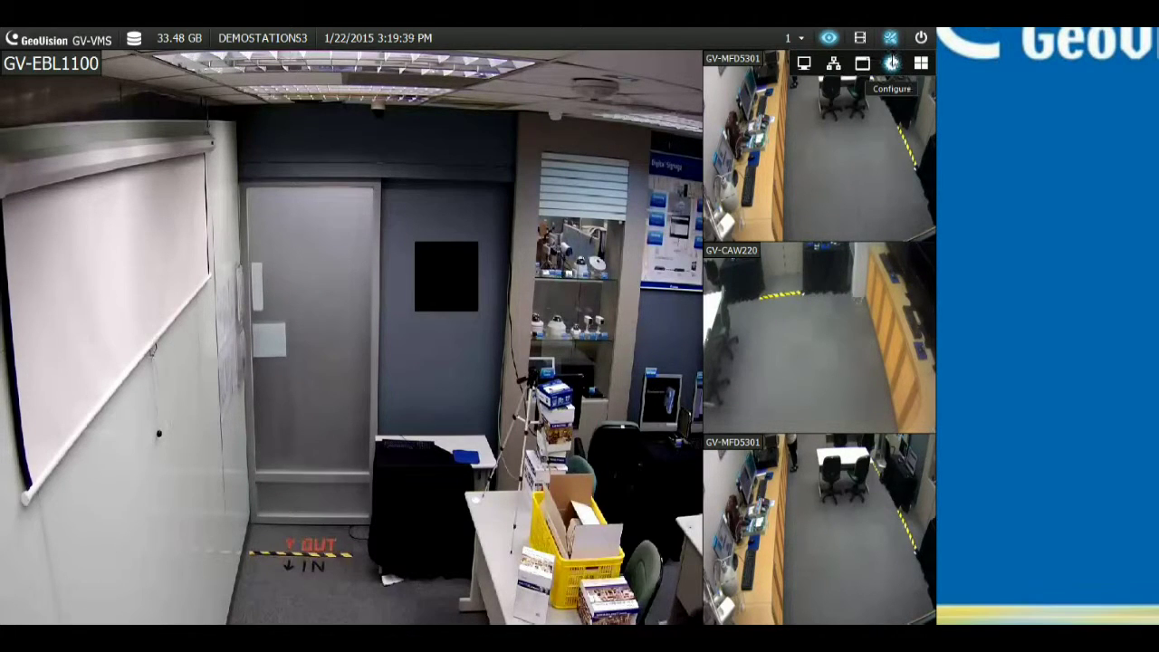
click(834, 66)
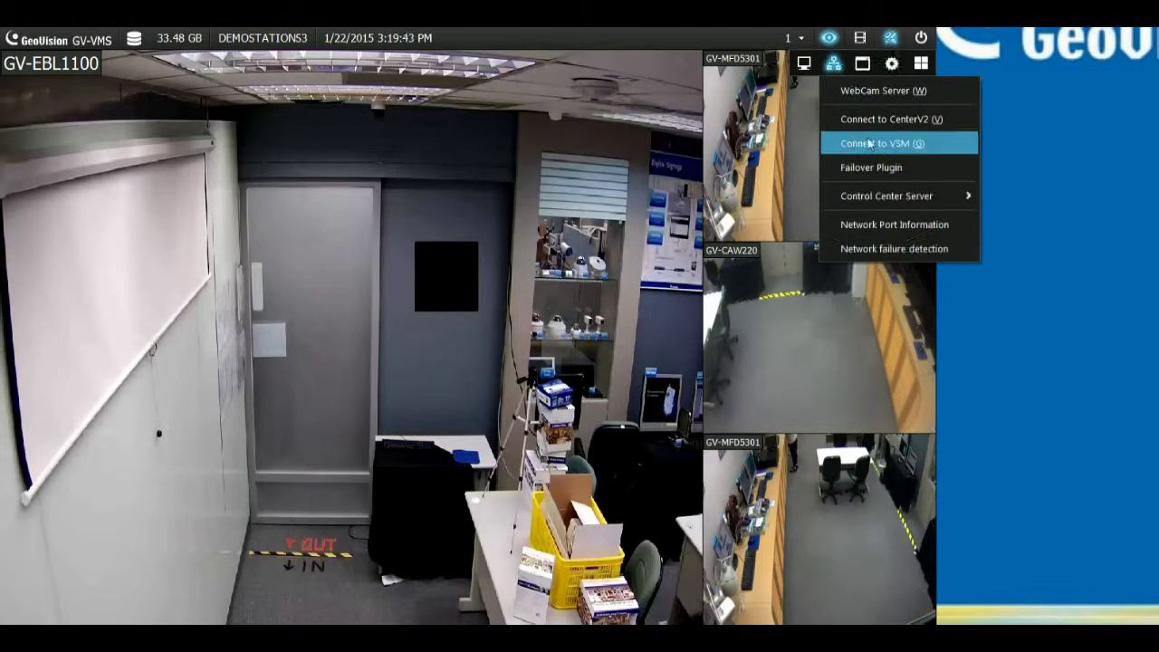
mouse_move(924, 205)
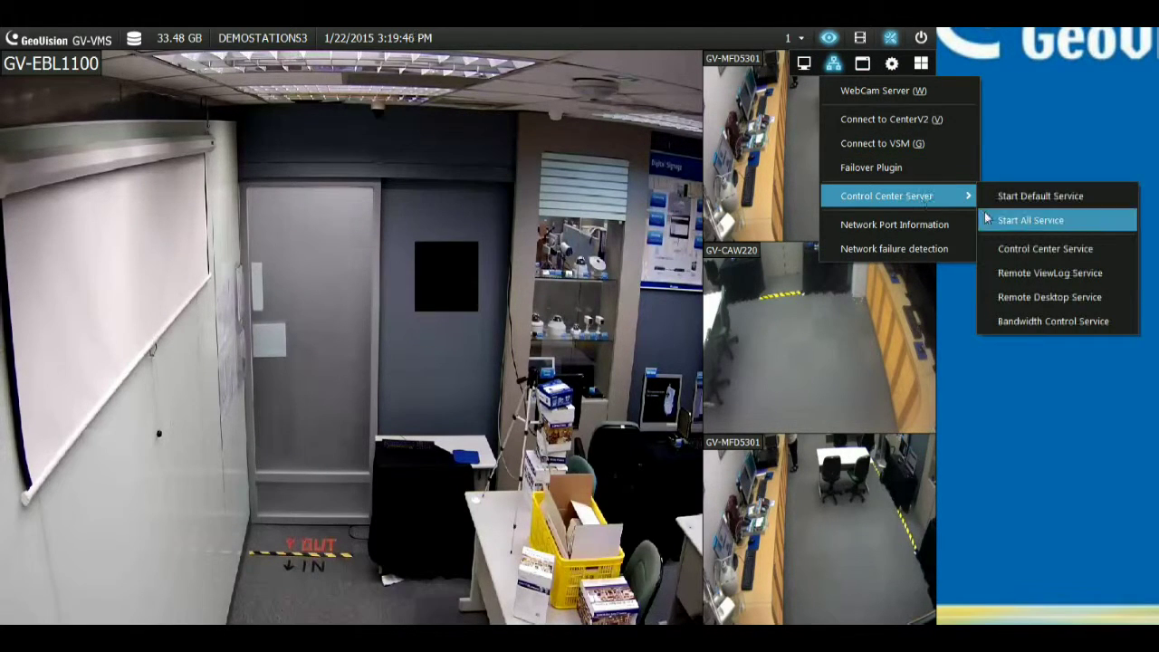
click(1028, 260)
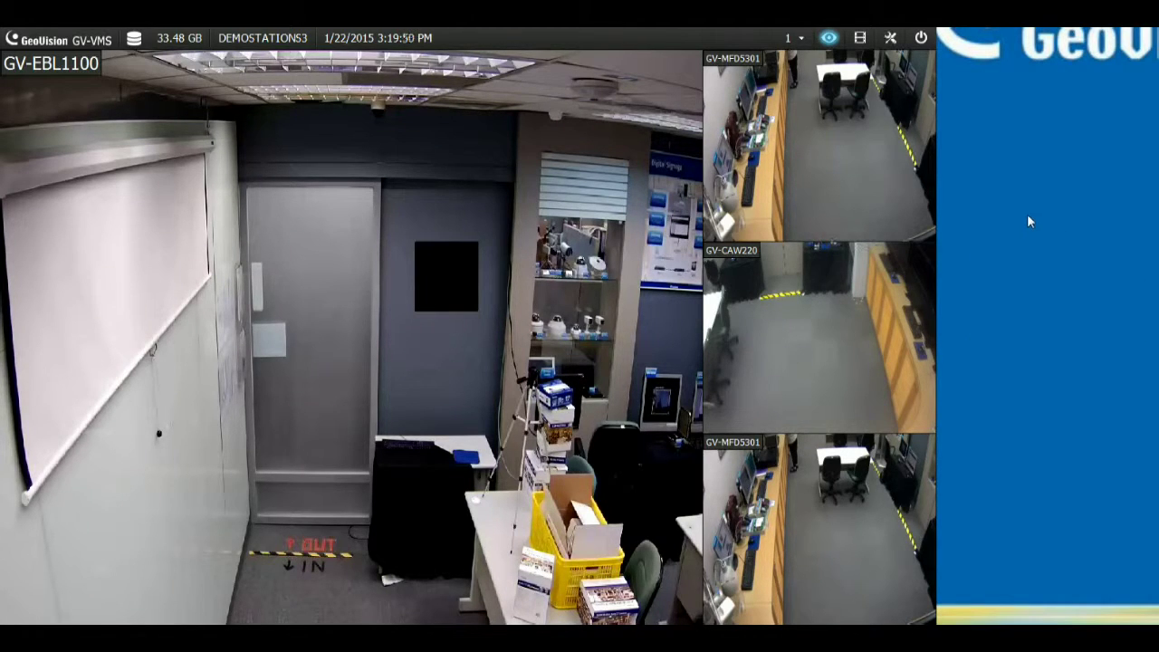
mouse_move(648, 523)
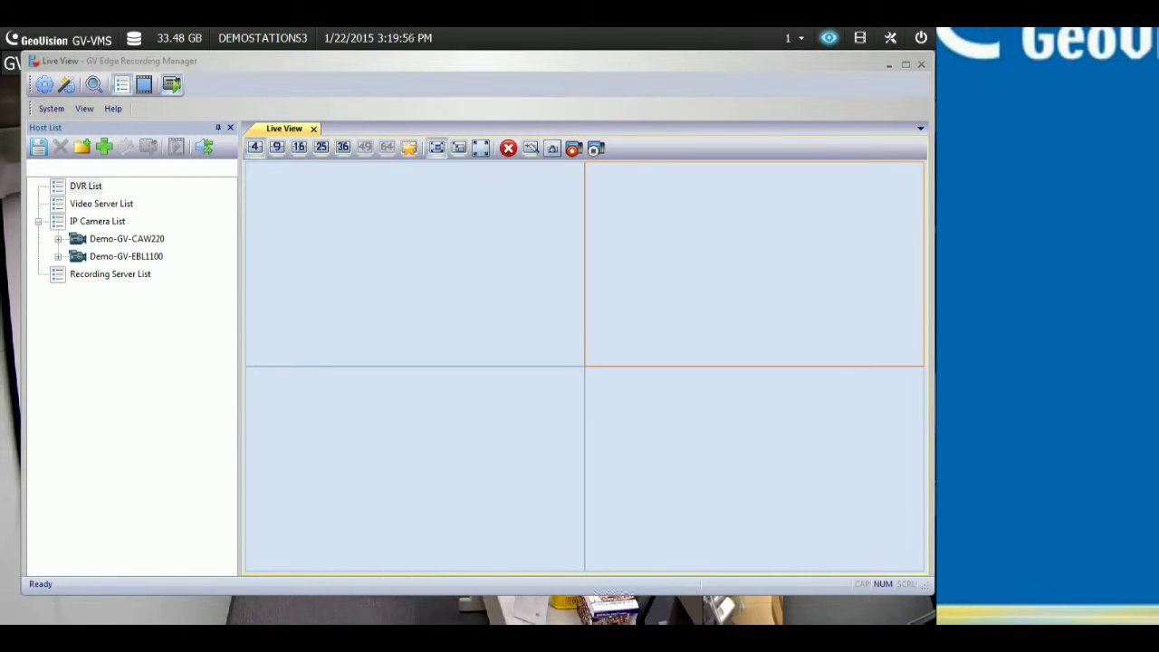
click(254, 536)
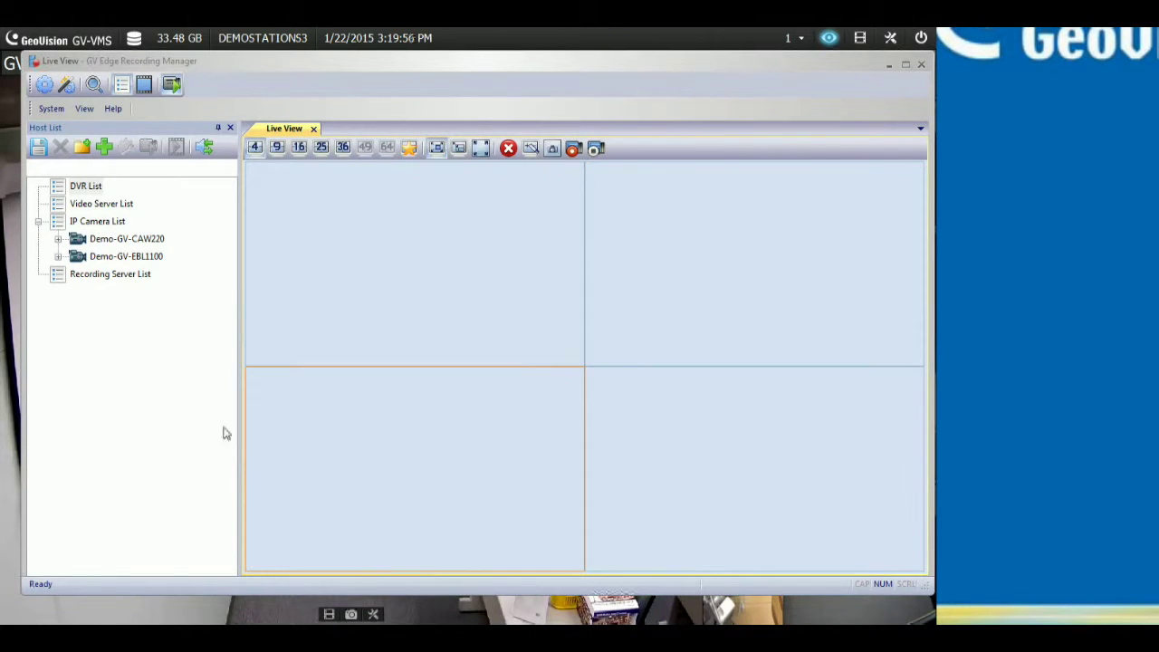
Add host DVR 'VMS' at 192.168.1.3 with its login ID and password, refreshing its information to 11 cameras
click(104, 146)
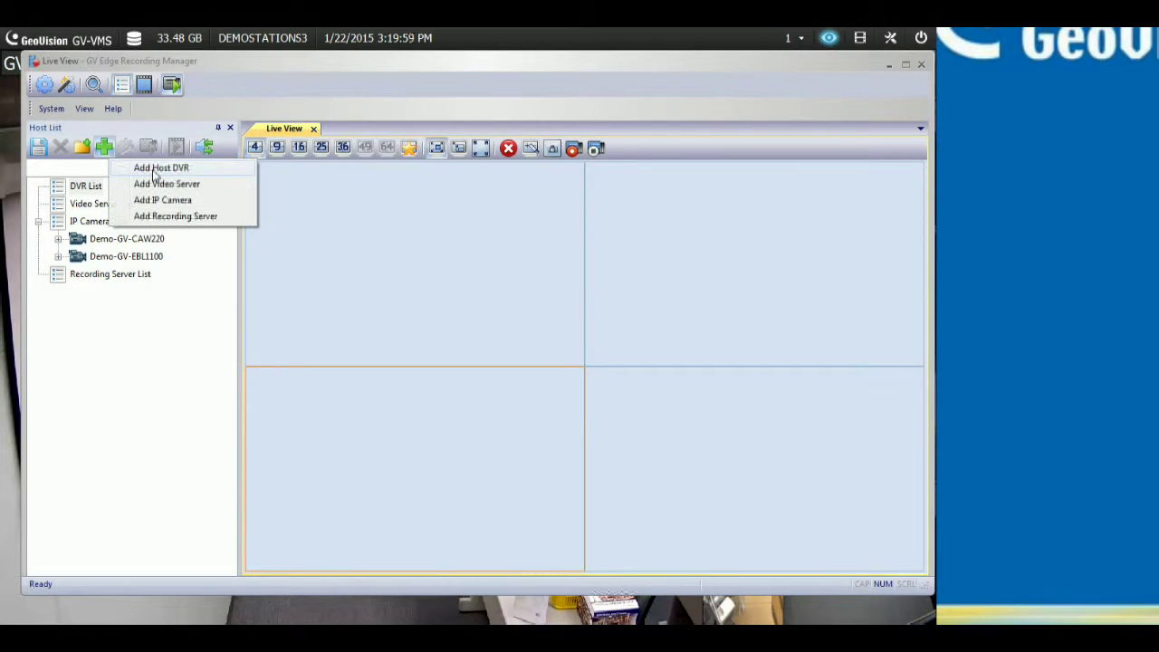
click(159, 167)
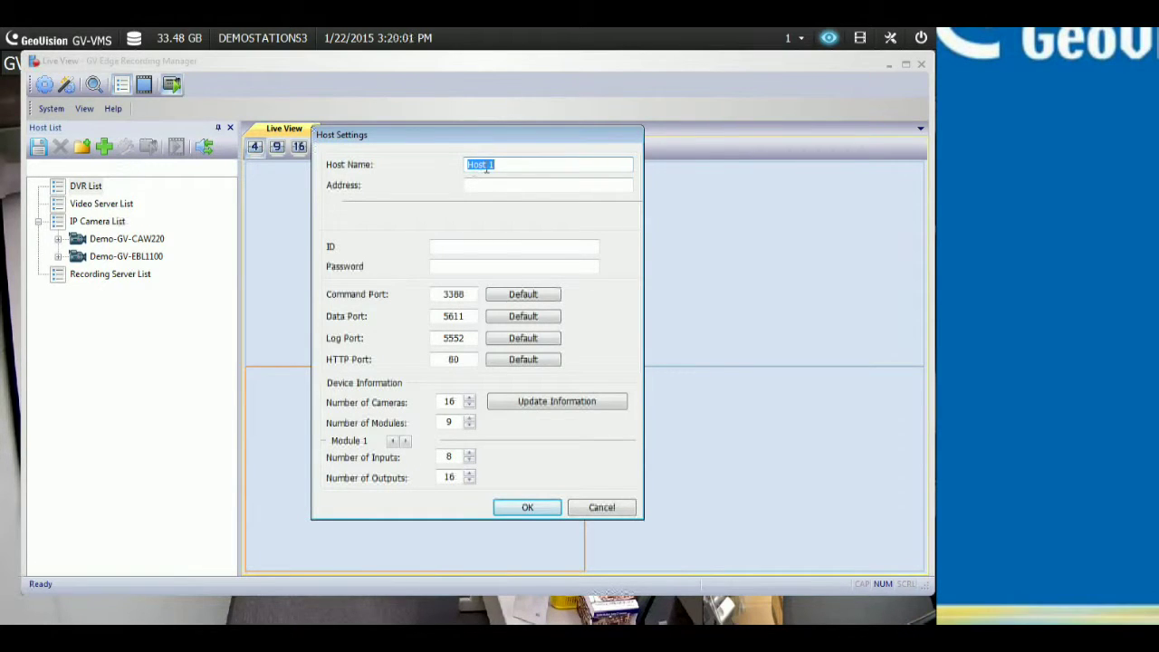
text(VMS192.168.1.3)
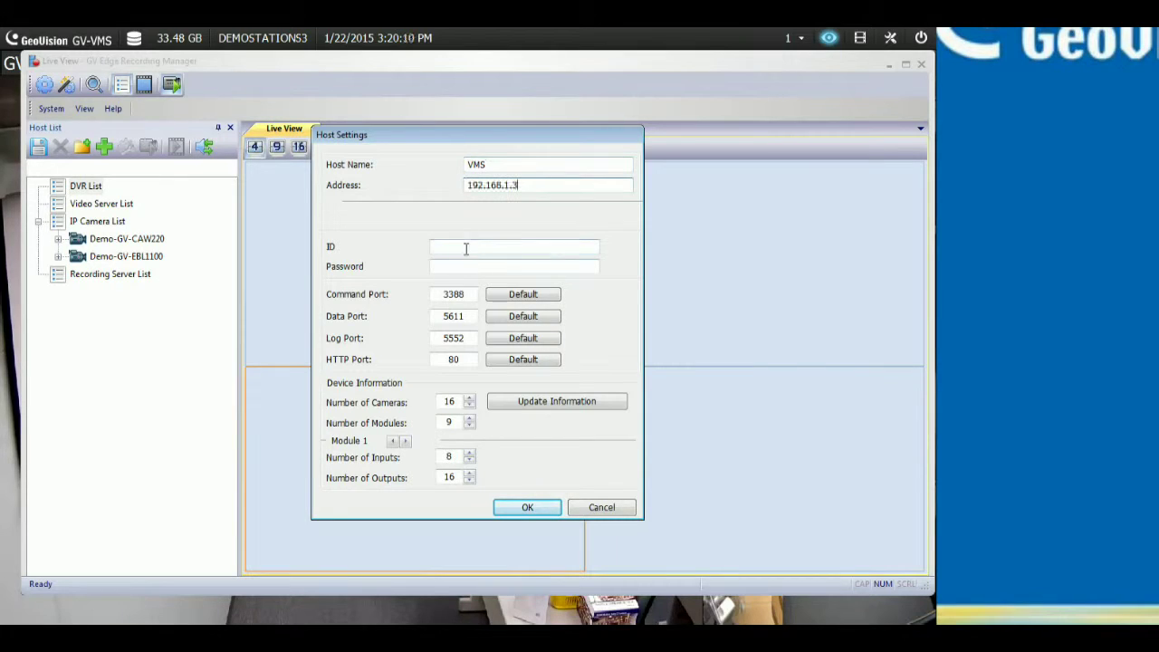
click(462, 245)
key(Tab)
key(Tab)
click(462, 267)
click(547, 406)
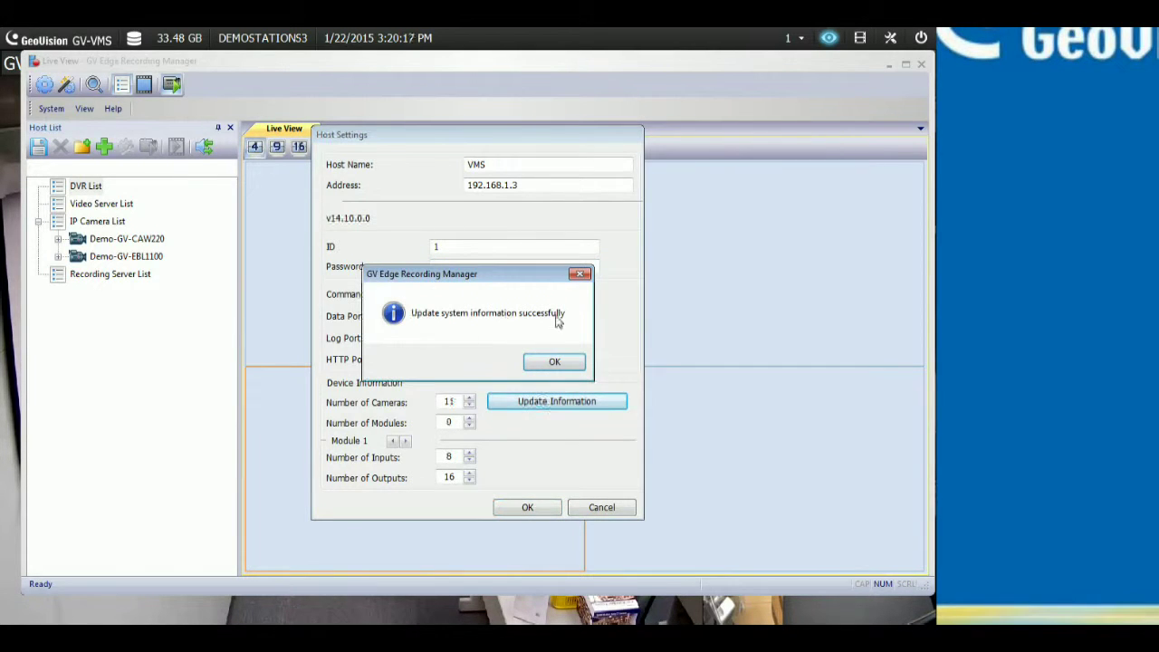
click(554, 362)
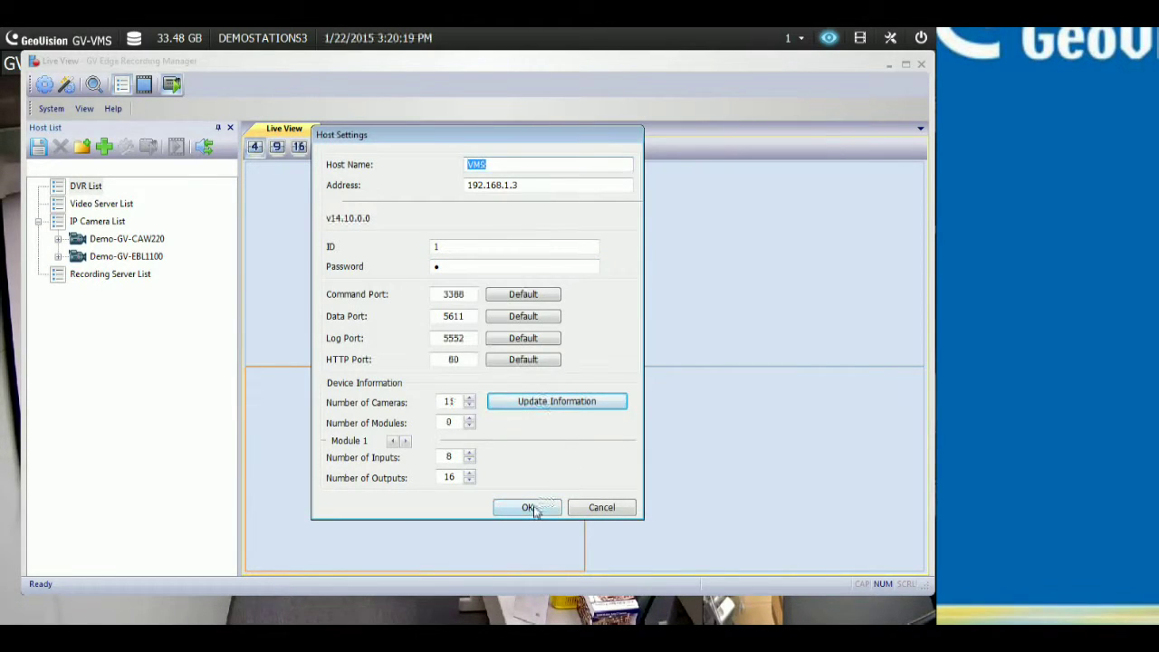
click(530, 508)
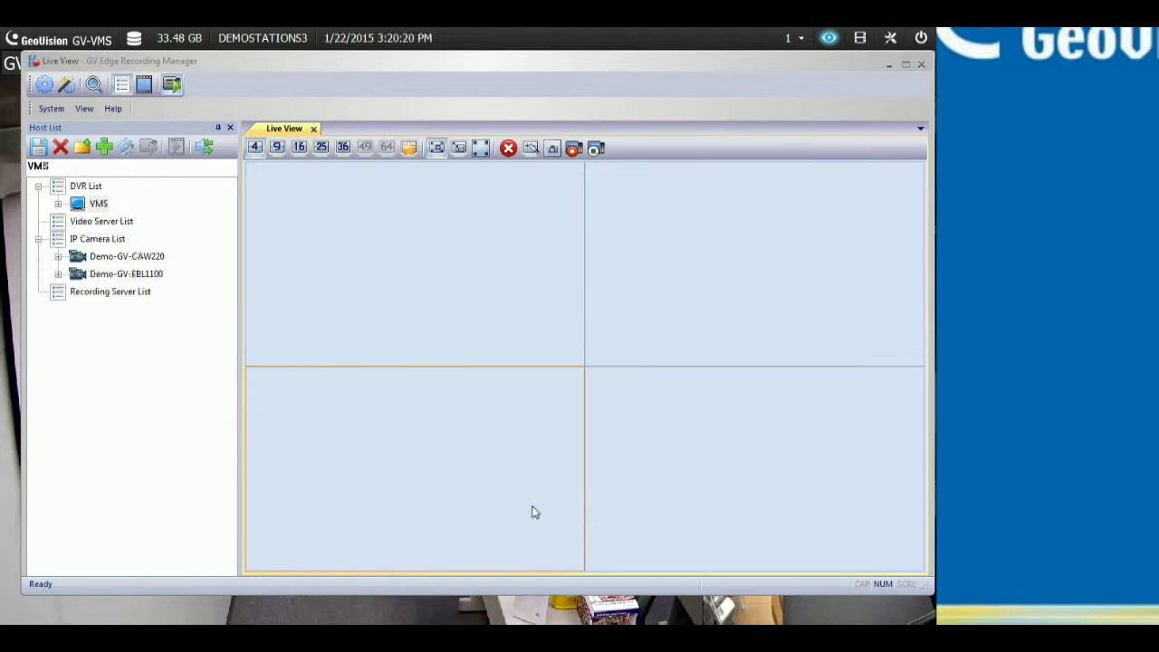
Expand the VMS camera list and show GV-EBL1100, GV-MFD5301, GV-UBX3301 and GV-UBL2411 in the four views
click(58, 205)
click(78, 222)
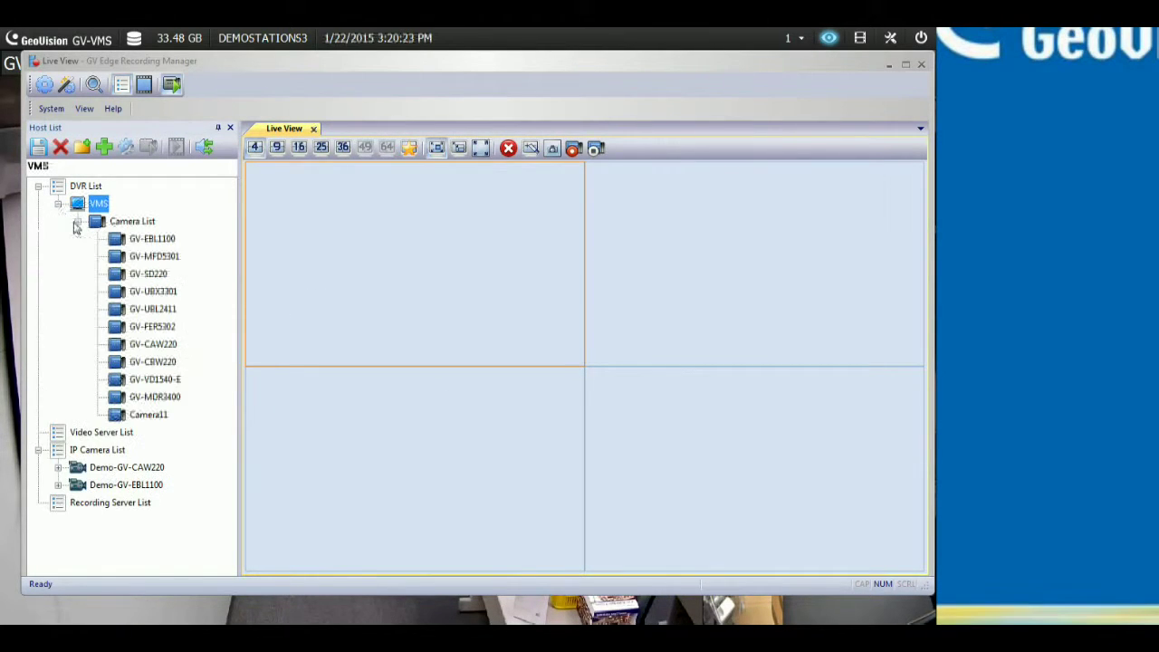
drag(152, 239, 339, 234)
drag(156, 256, 732, 263)
drag(167, 296, 398, 486)
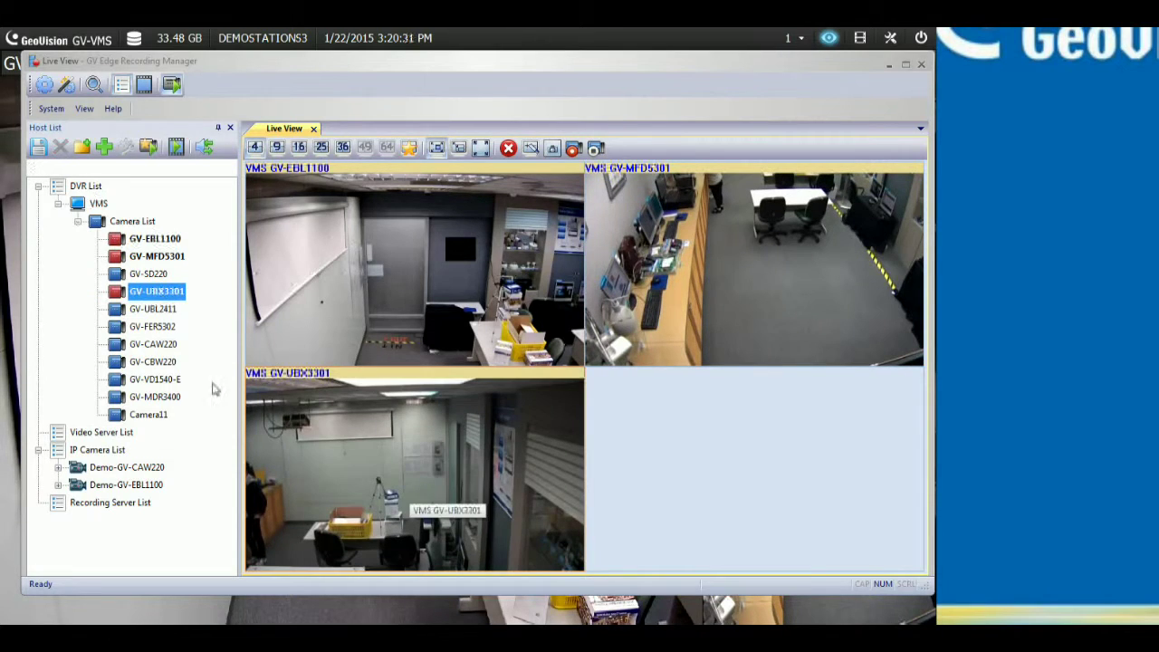
drag(156, 309, 790, 541)
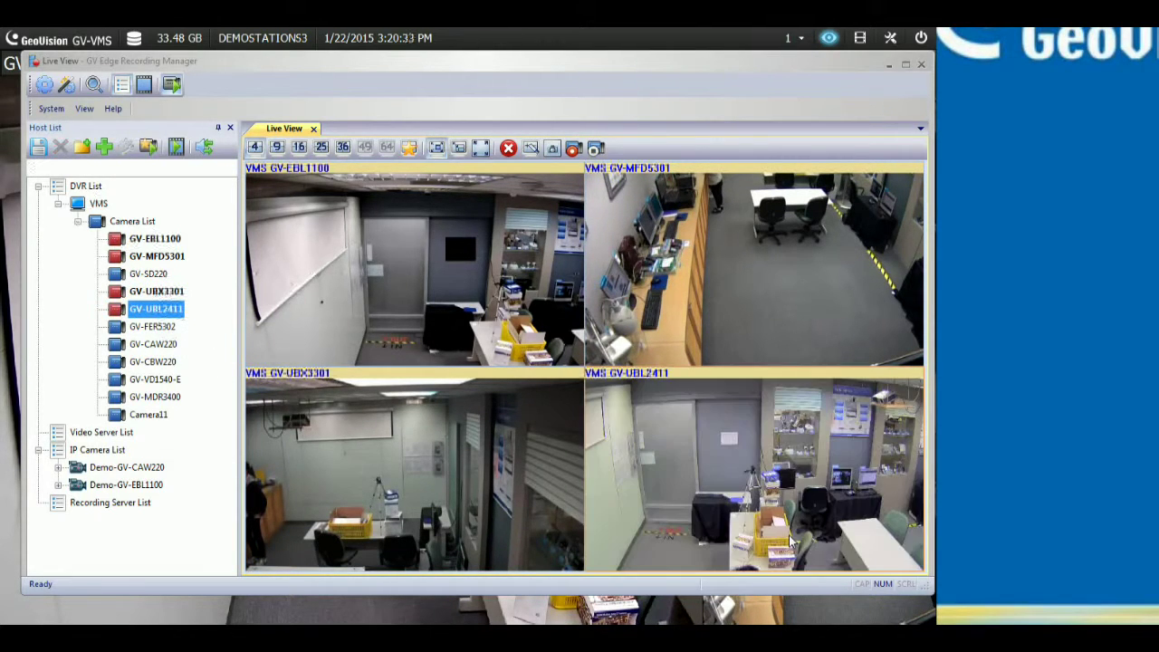
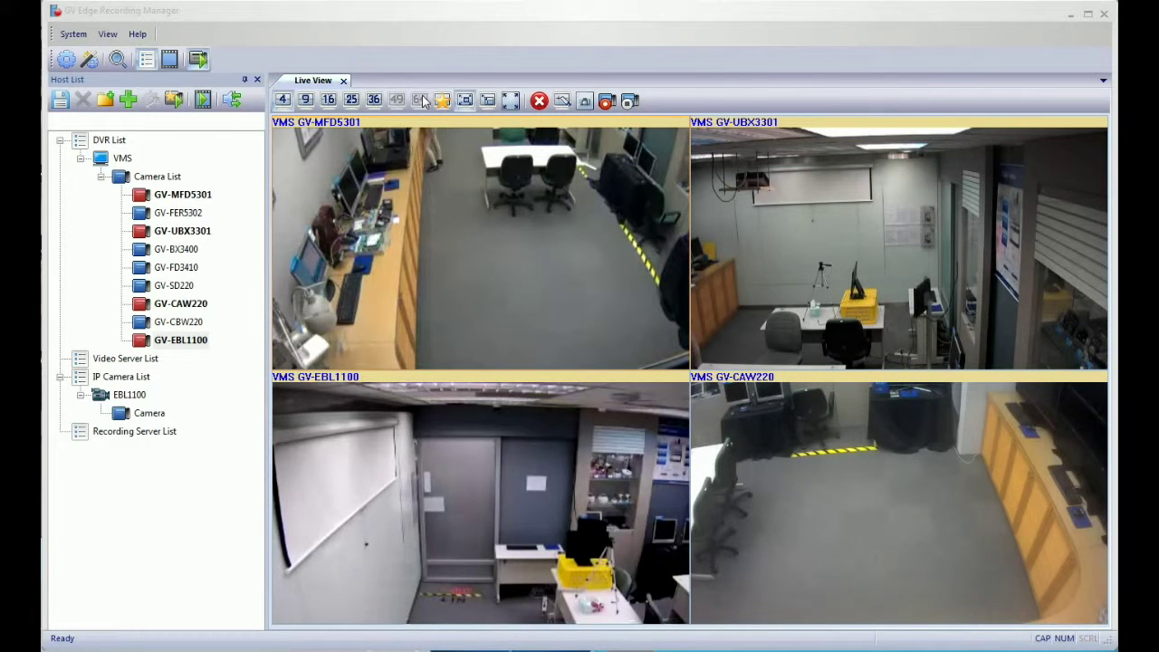
Load all nine cameras into a 3x3 grid, try 16, 25 and 36 channels, then return to 4
click(306, 102)
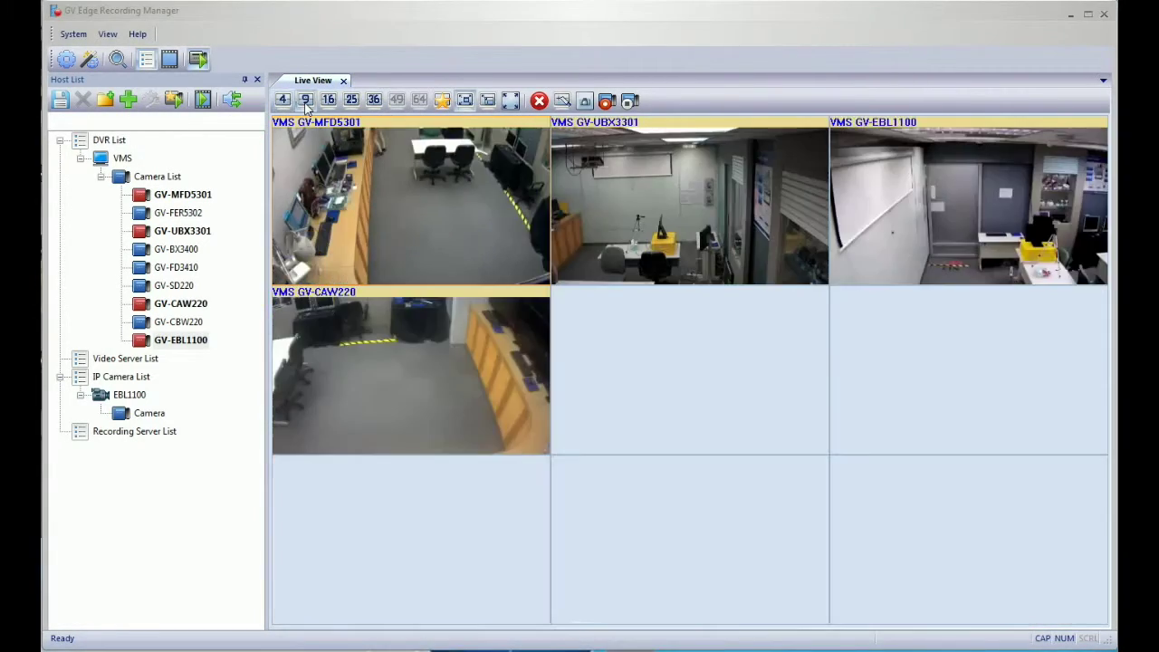
drag(167, 181, 574, 263)
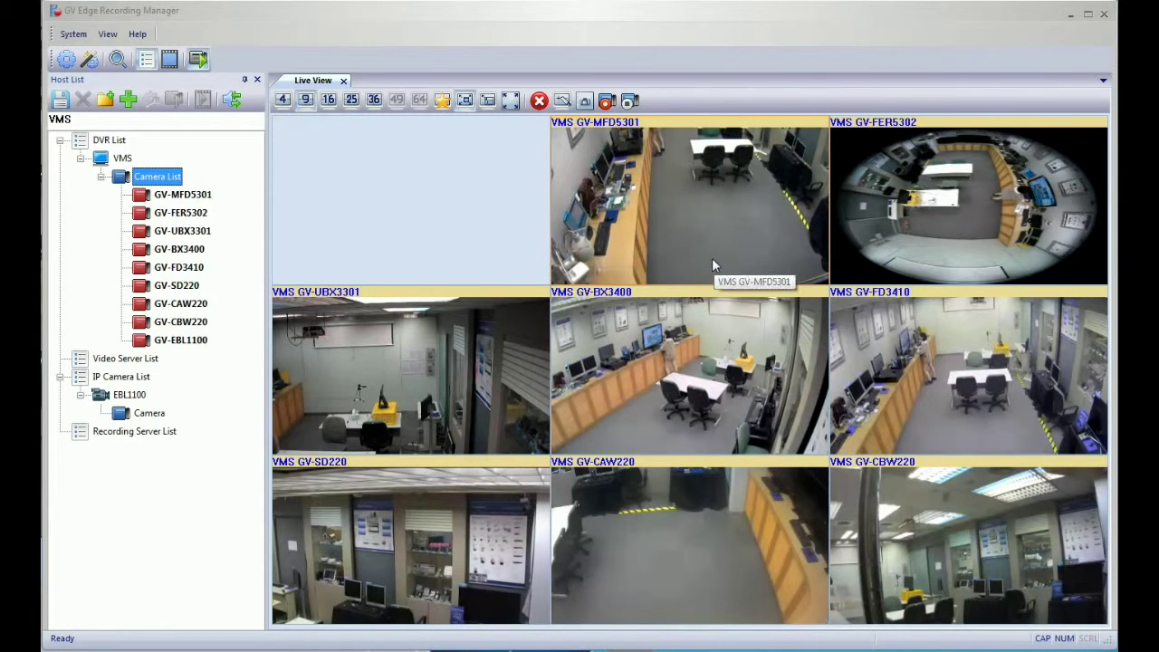
click(328, 100)
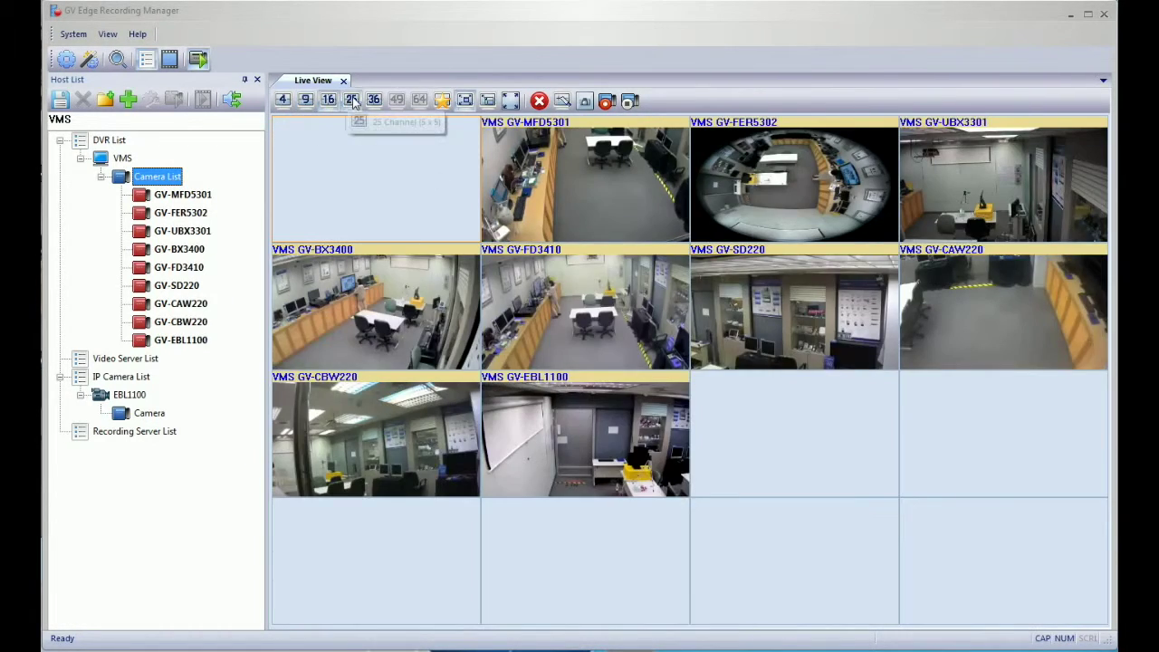
click(352, 100)
click(374, 100)
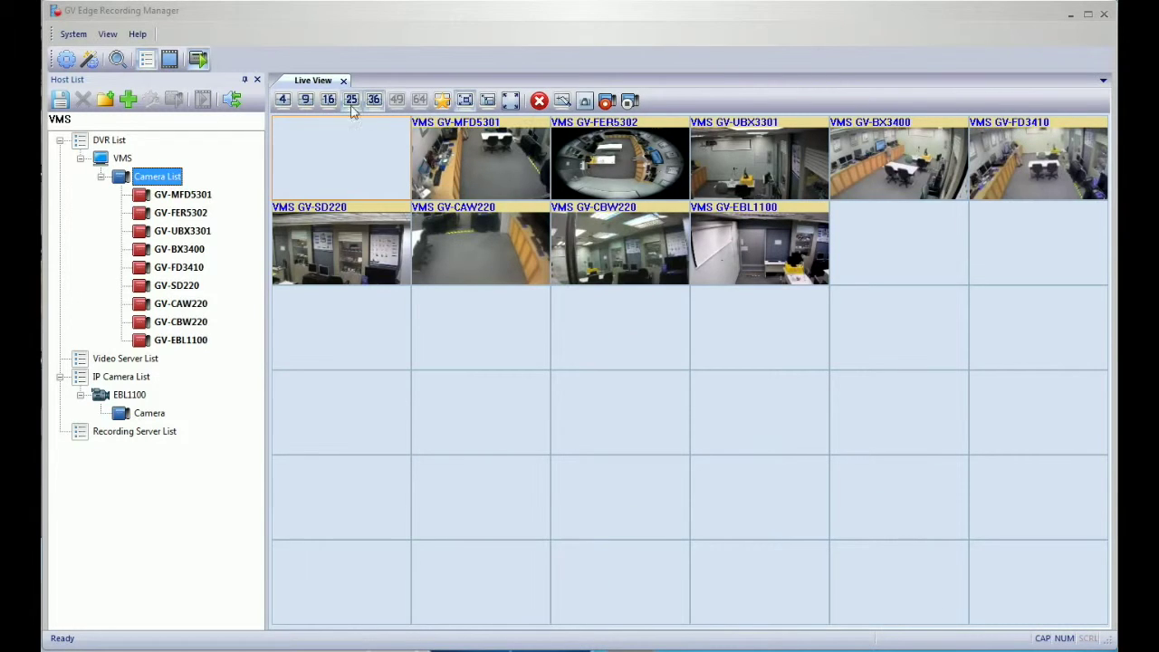
click(282, 100)
Change the custom channel division from 5 x 3 to 8 x 4 and show that grid
click(561, 101)
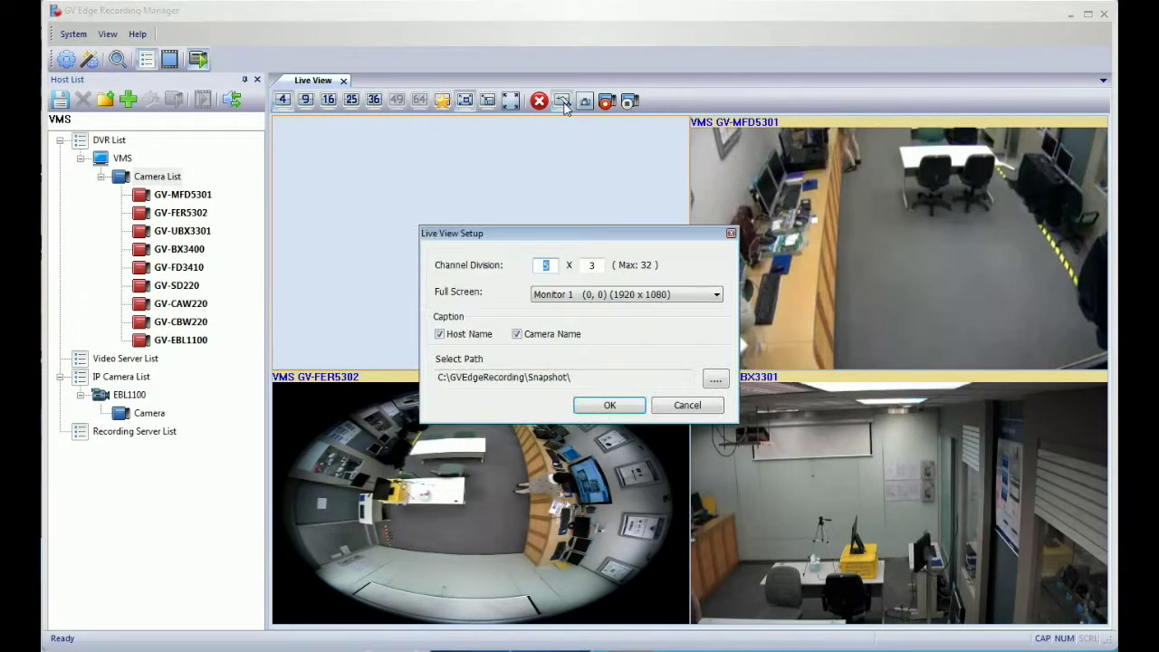
drag(544, 265, 554, 265)
text(8)
drag(599, 266, 583, 267)
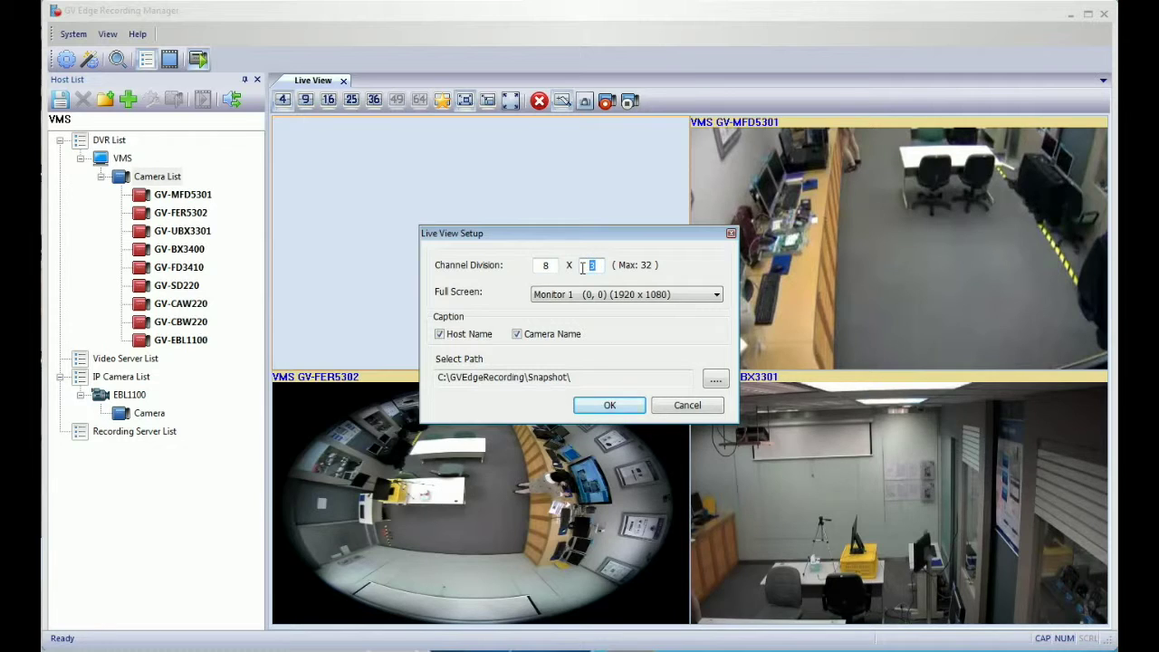
text(4)
click(609, 404)
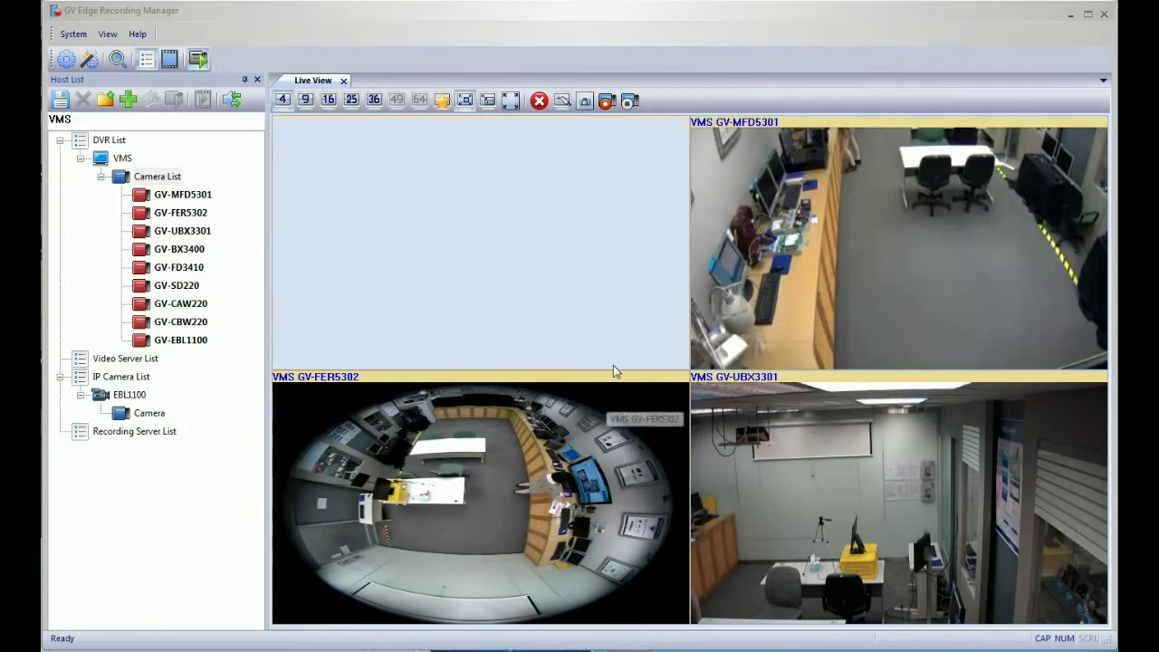
click(443, 103)
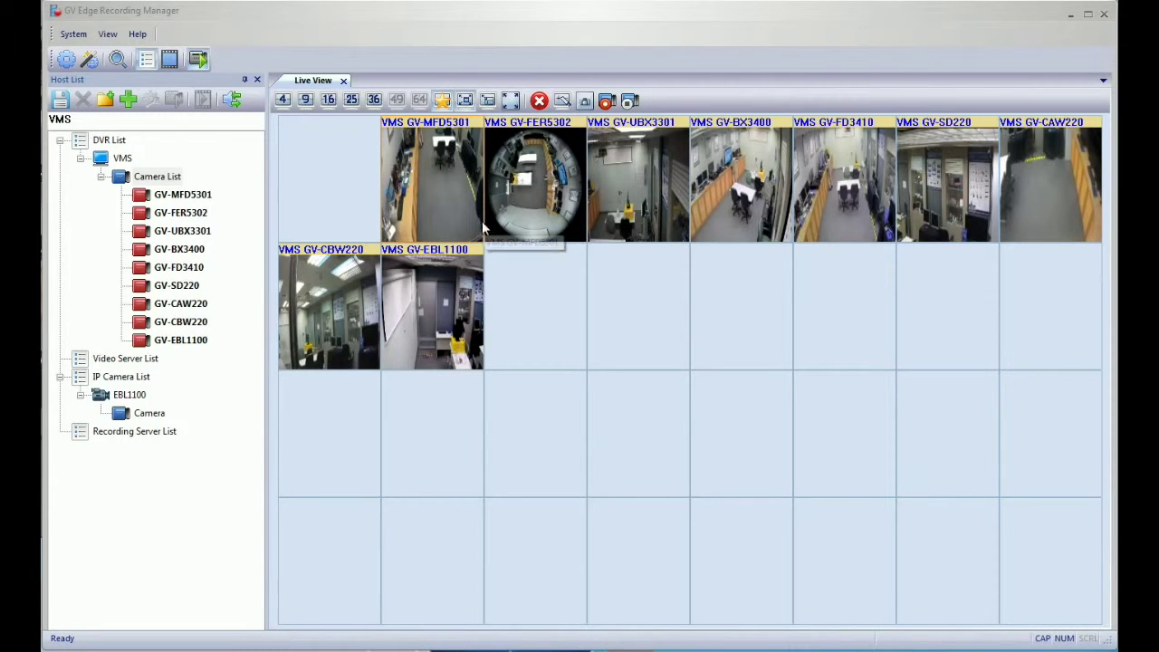
Review Live View Setup without changes and switch live view back to the 3x3 grid
click(561, 100)
click(566, 295)
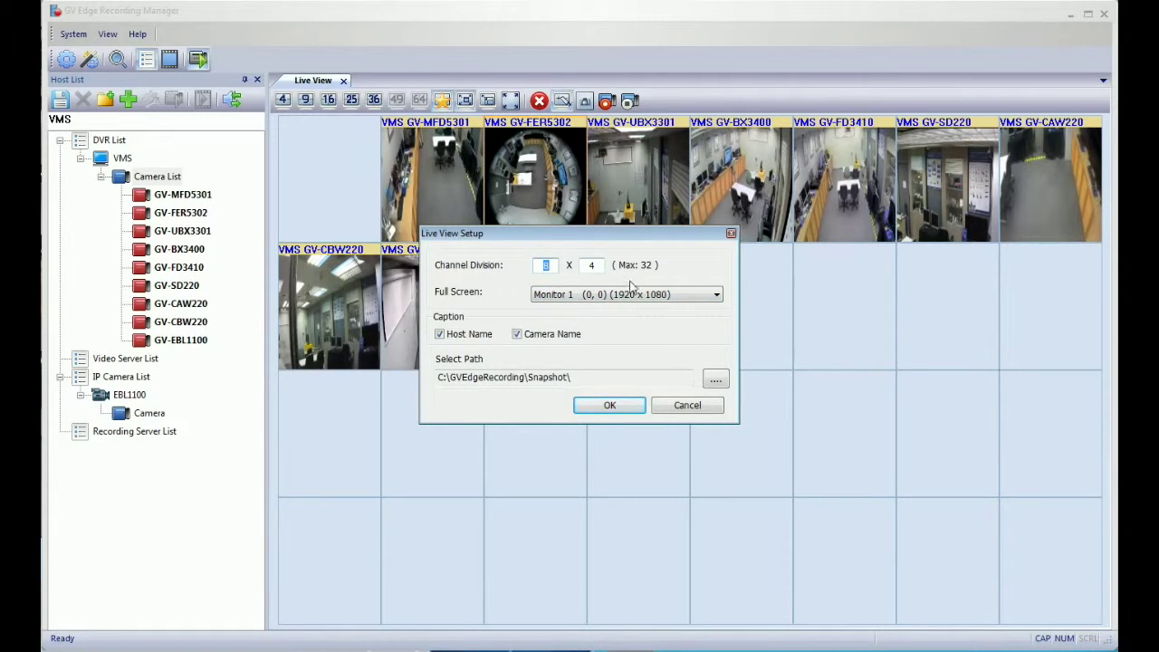
click(710, 412)
click(281, 199)
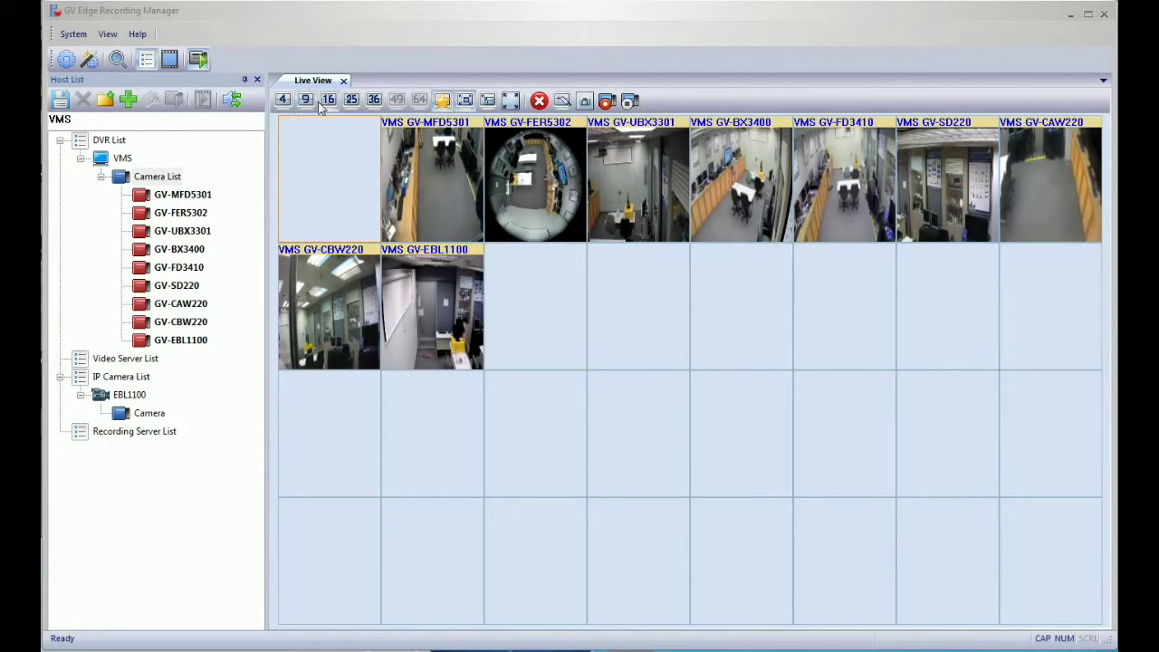
click(305, 101)
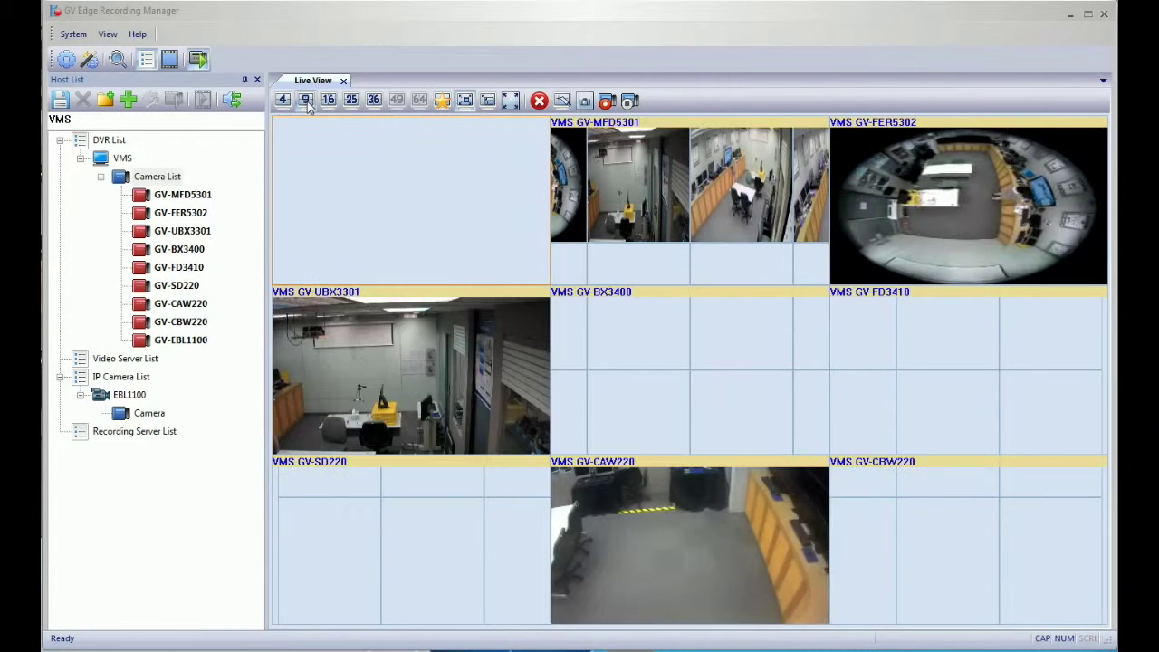
Fill the 3x3 grid with the whole Camera List, toggling Keep Aspect Ratio on and back off
drag(158, 177, 371, 217)
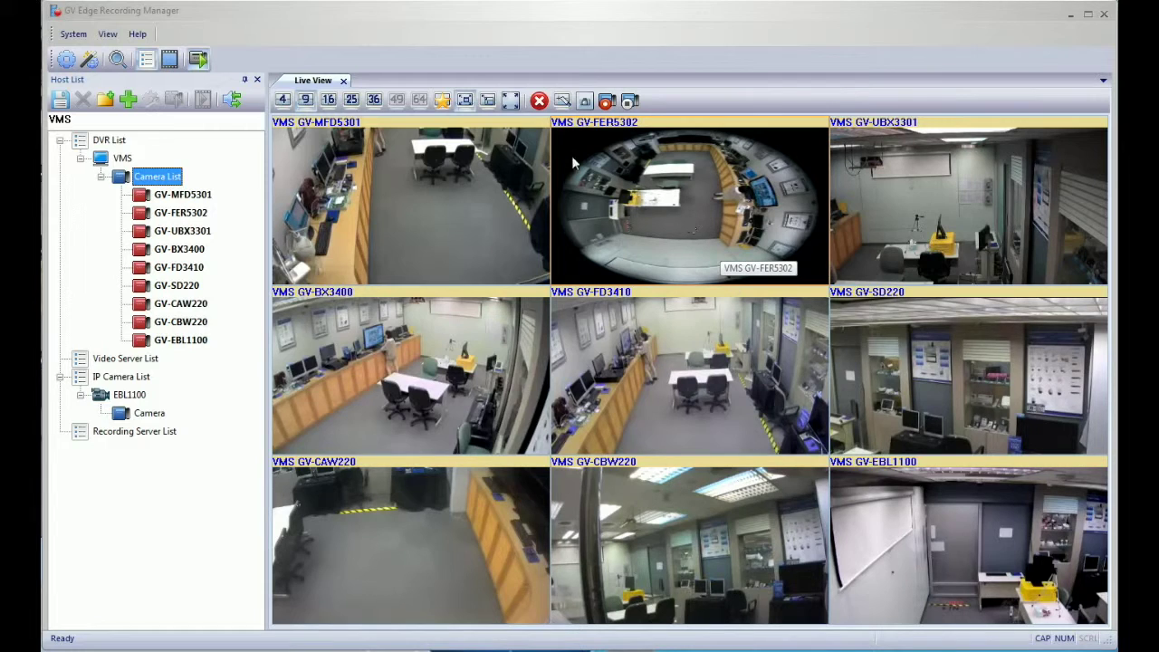
click(488, 100)
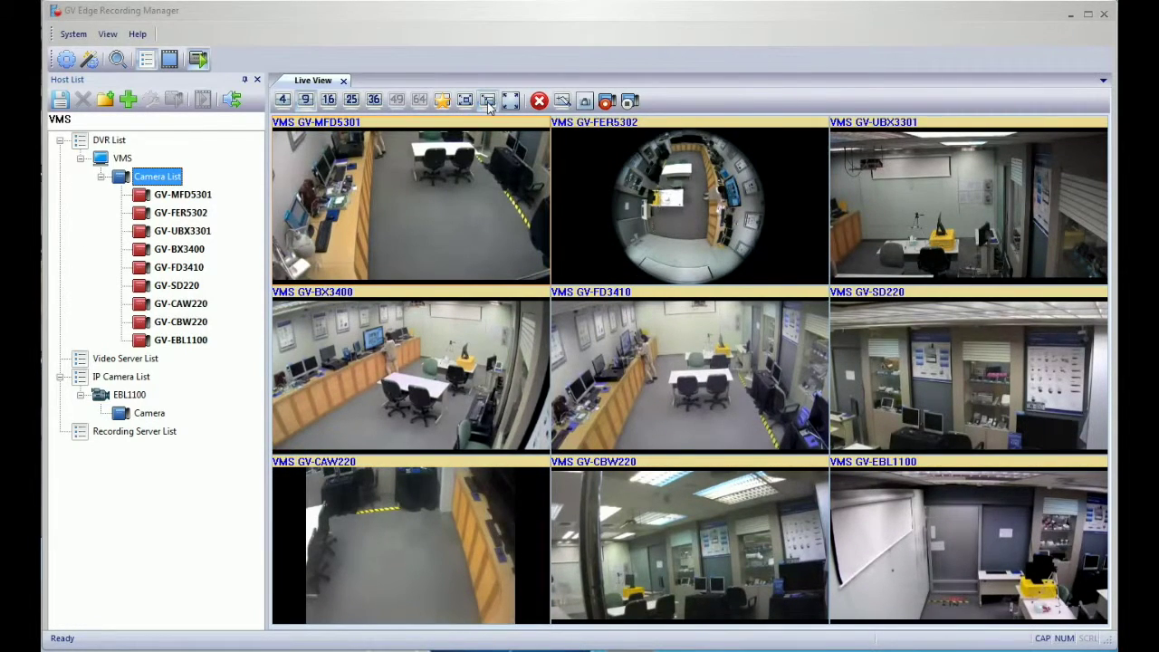
click(465, 101)
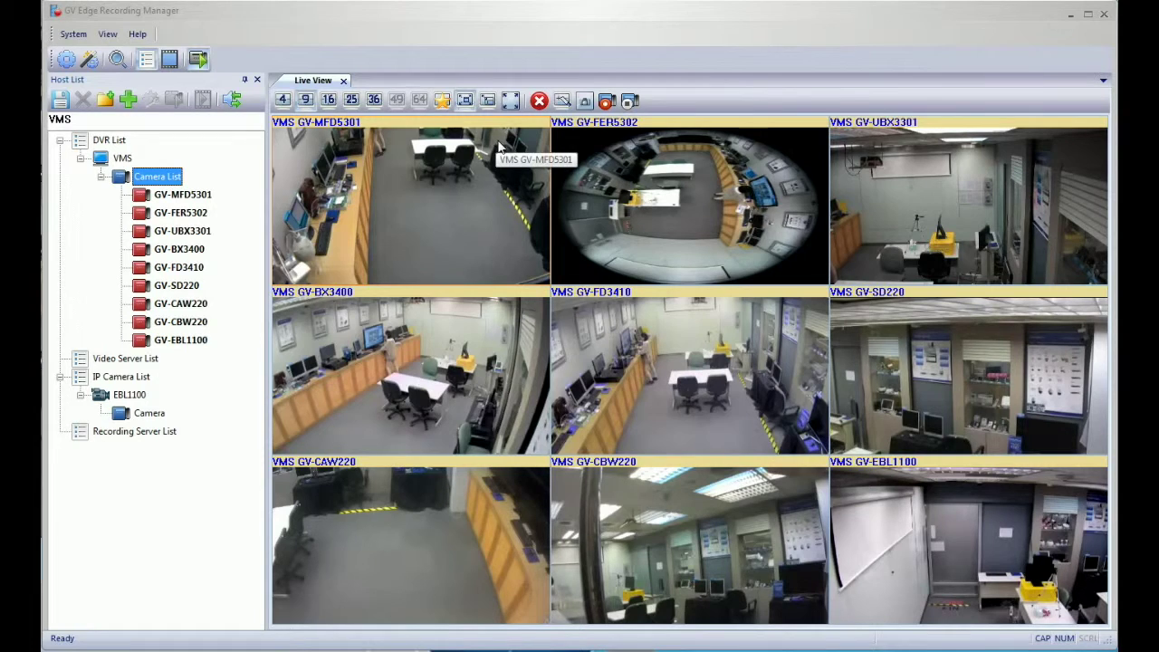
Save snapshots of the live cameras and confirm the snapshot folder location in Live View Setup
click(585, 103)
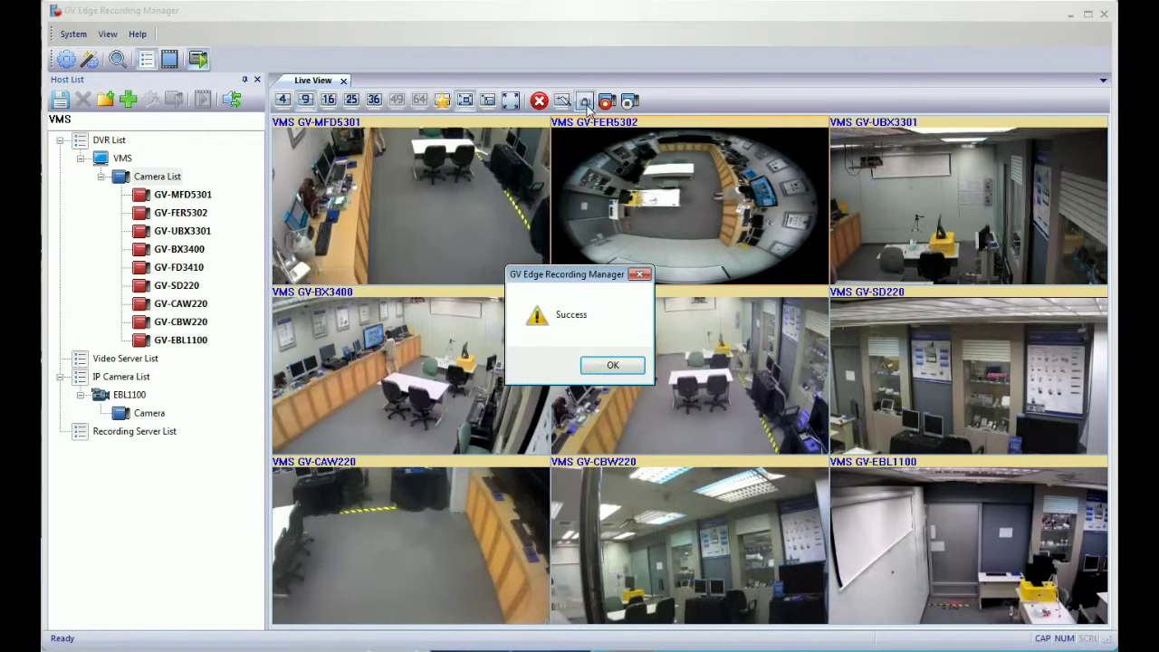
click(612, 367)
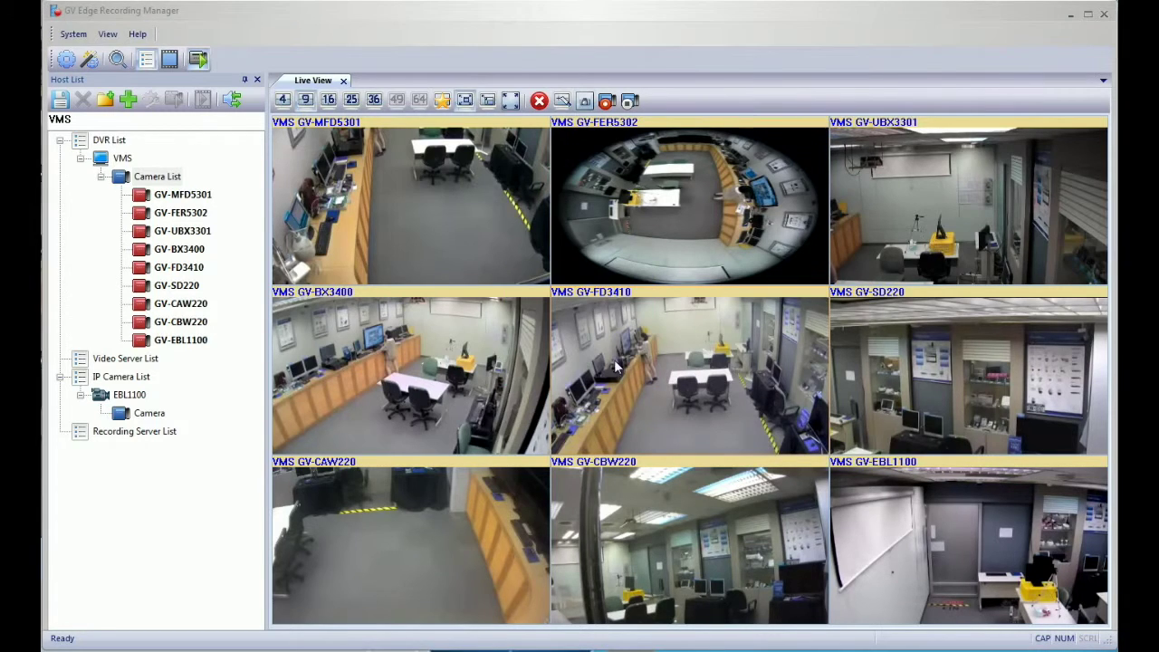
click(563, 102)
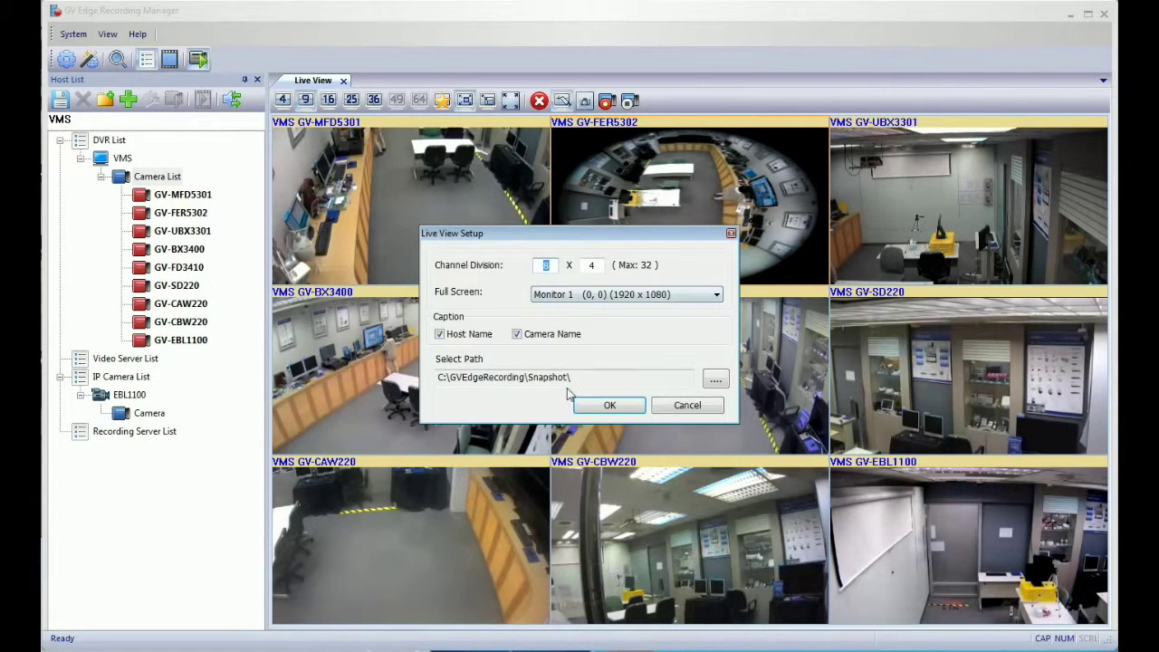
click(715, 380)
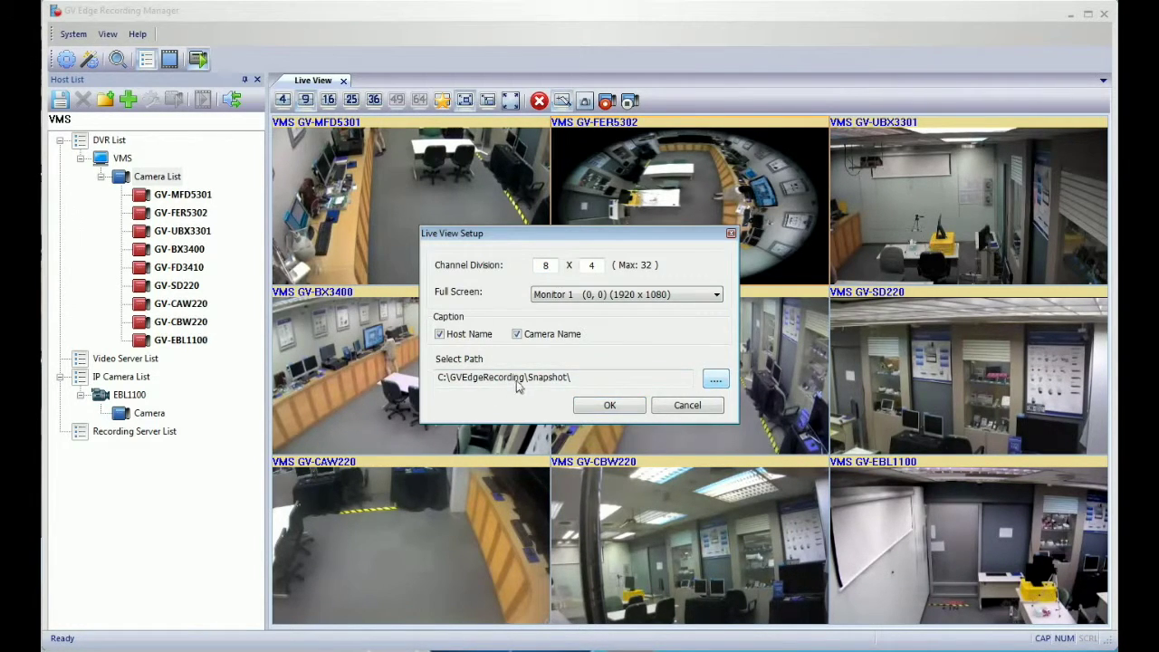
click(715, 379)
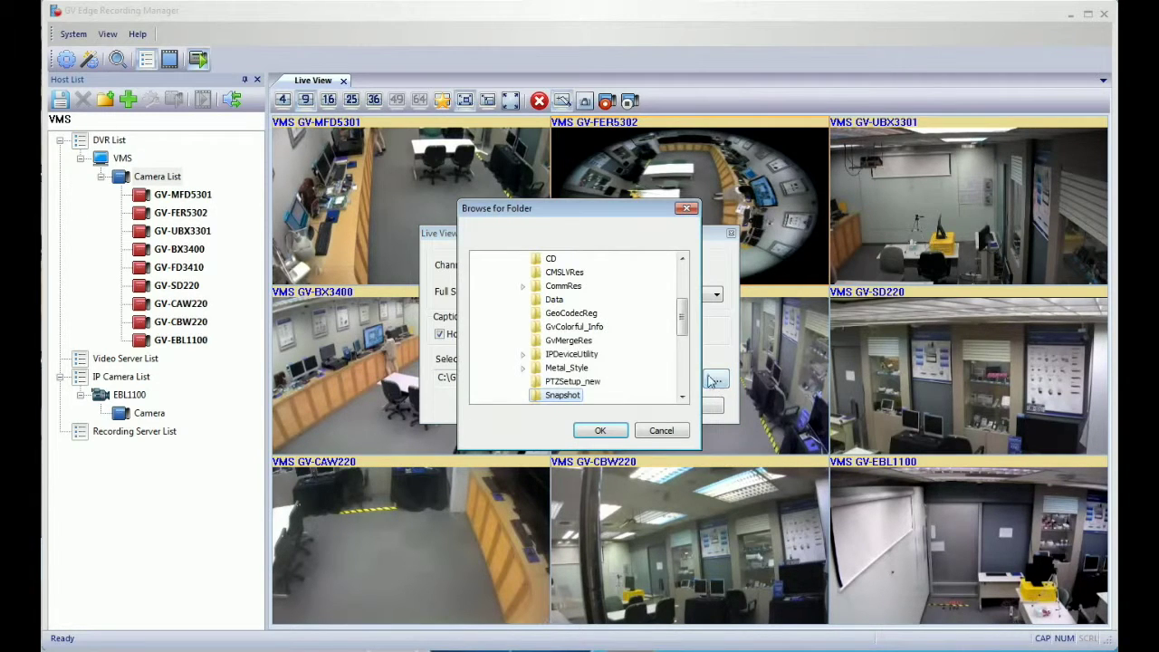
click(661, 431)
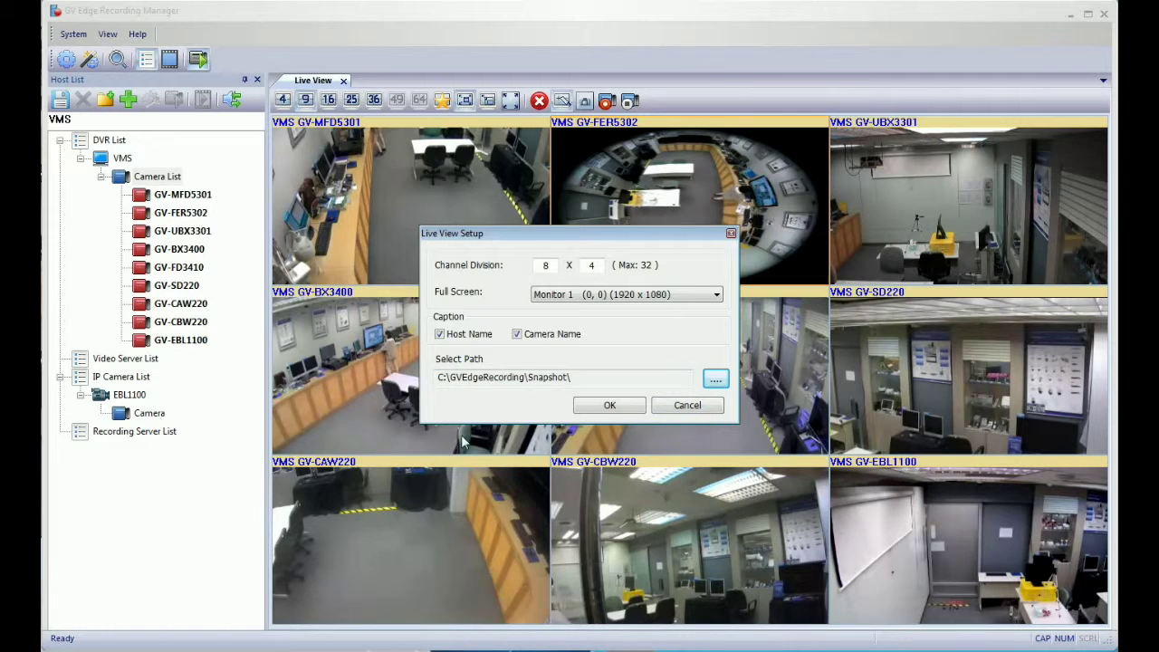
Copy the snapshot folder path C:\GVEdgeRecording\Snapshot\ from the Select Path field
drag(580, 380, 424, 384)
right_click(482, 374)
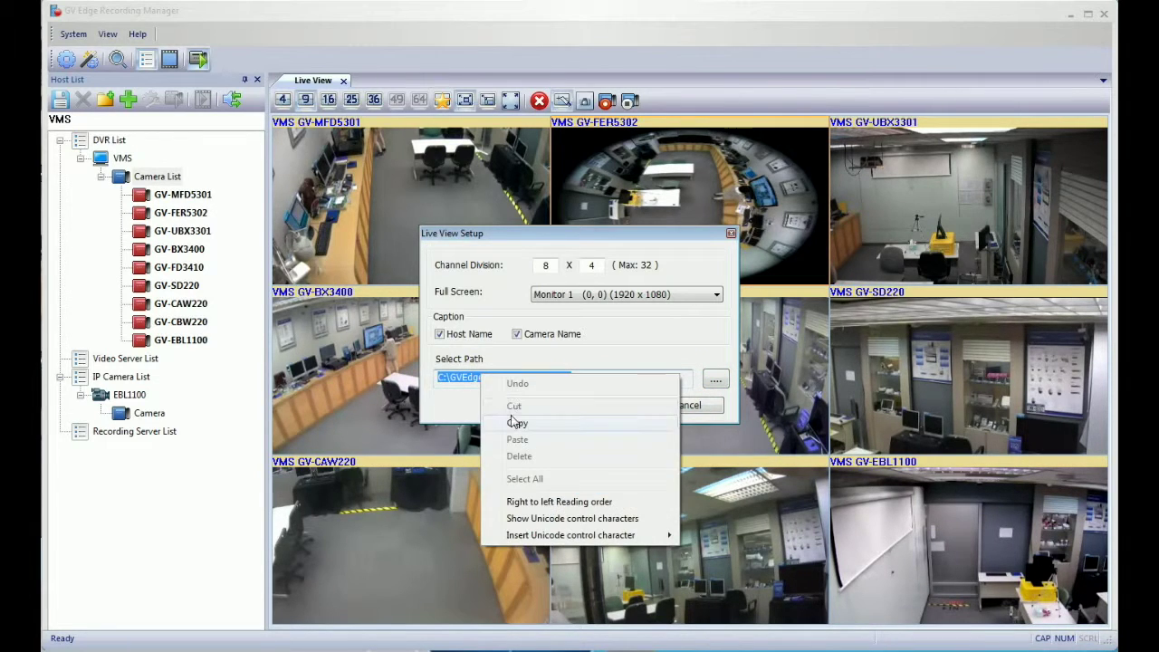
click(517, 421)
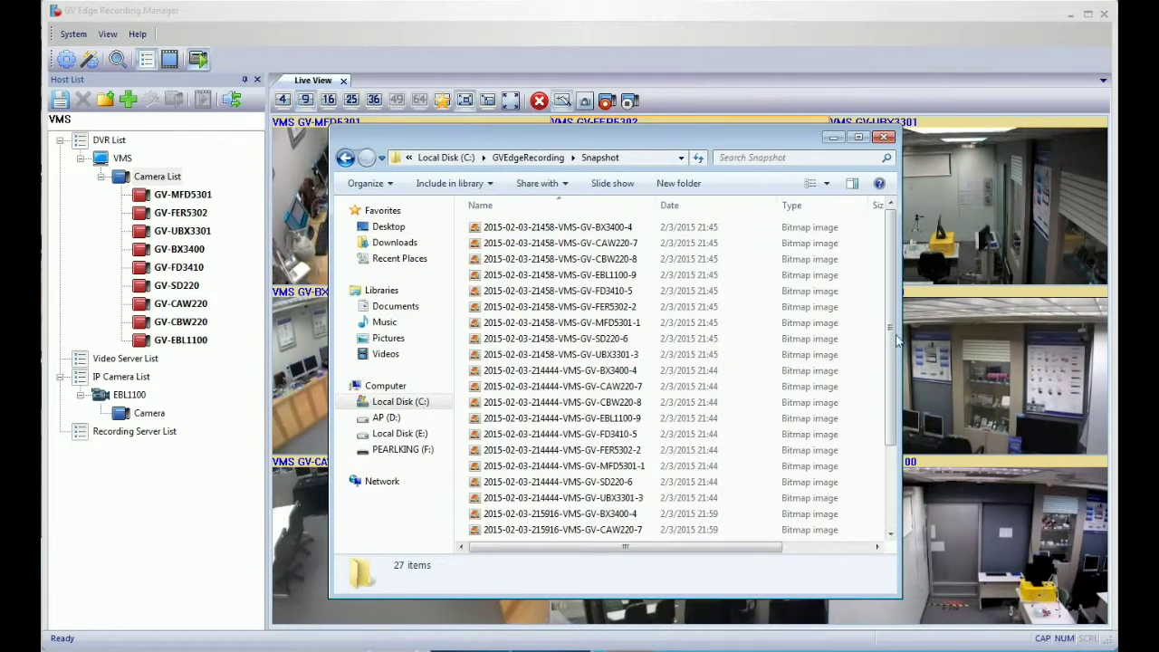
Inspect the newest GV-BX3400 to GV-MFD5301 snapshots, then close Explorer and cancel Live View Setup
scroll(892, 356, down, 1)
scroll(891, 355, down, 3)
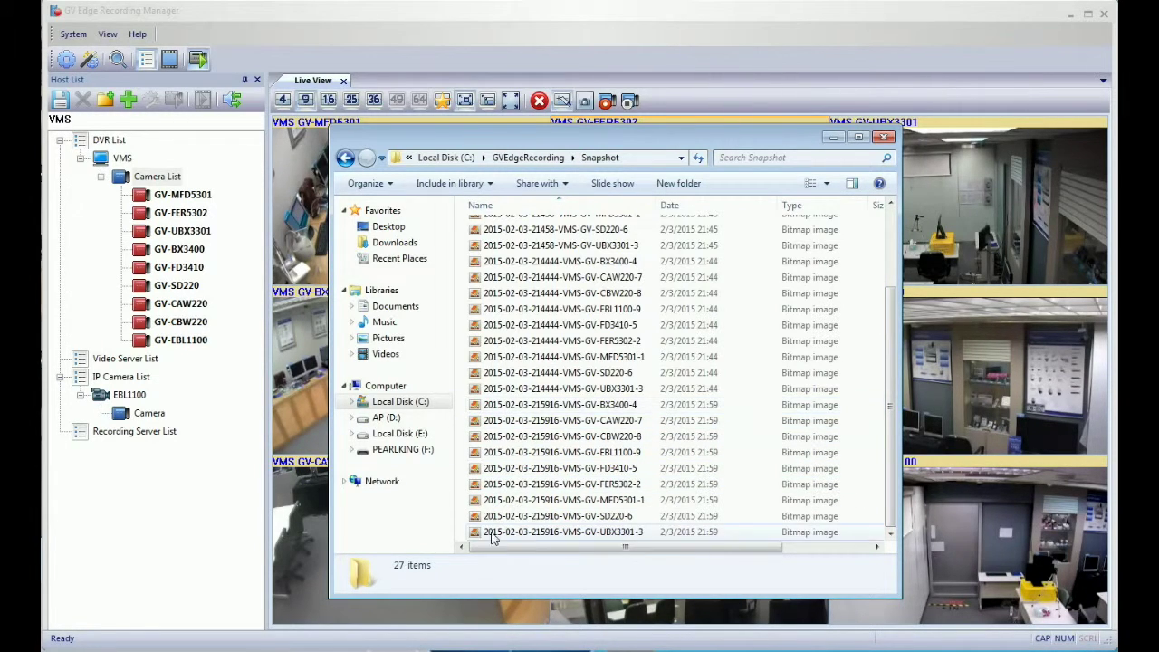
click(625, 405)
click(613, 420)
click(610, 453)
click(608, 469)
click(605, 501)
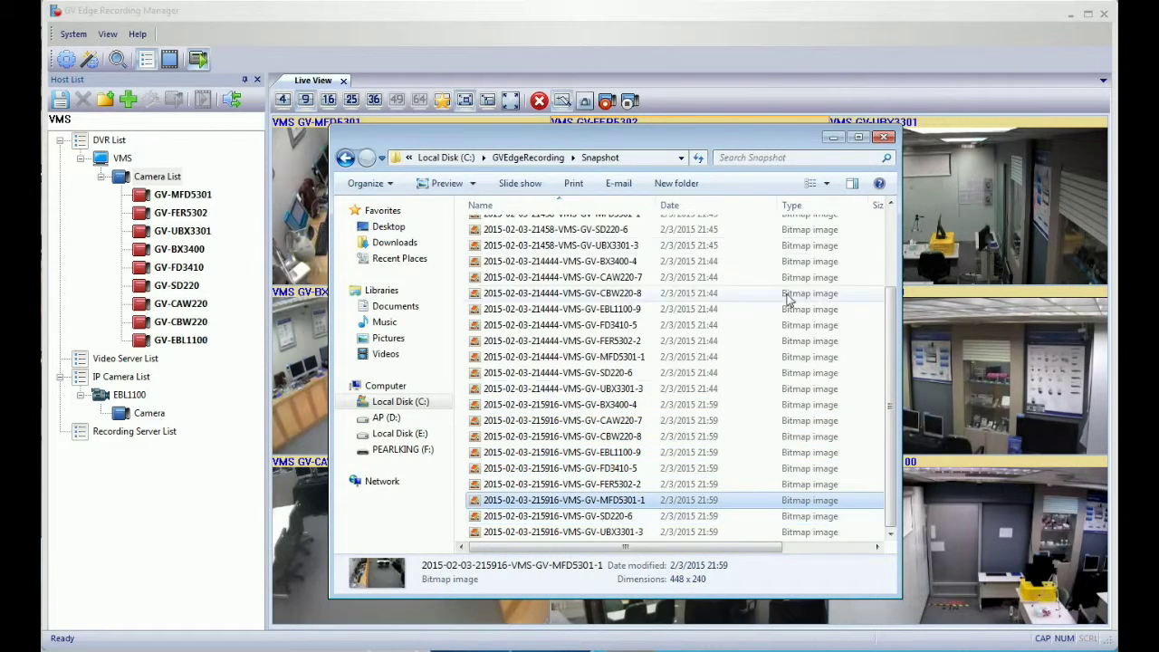
click(885, 137)
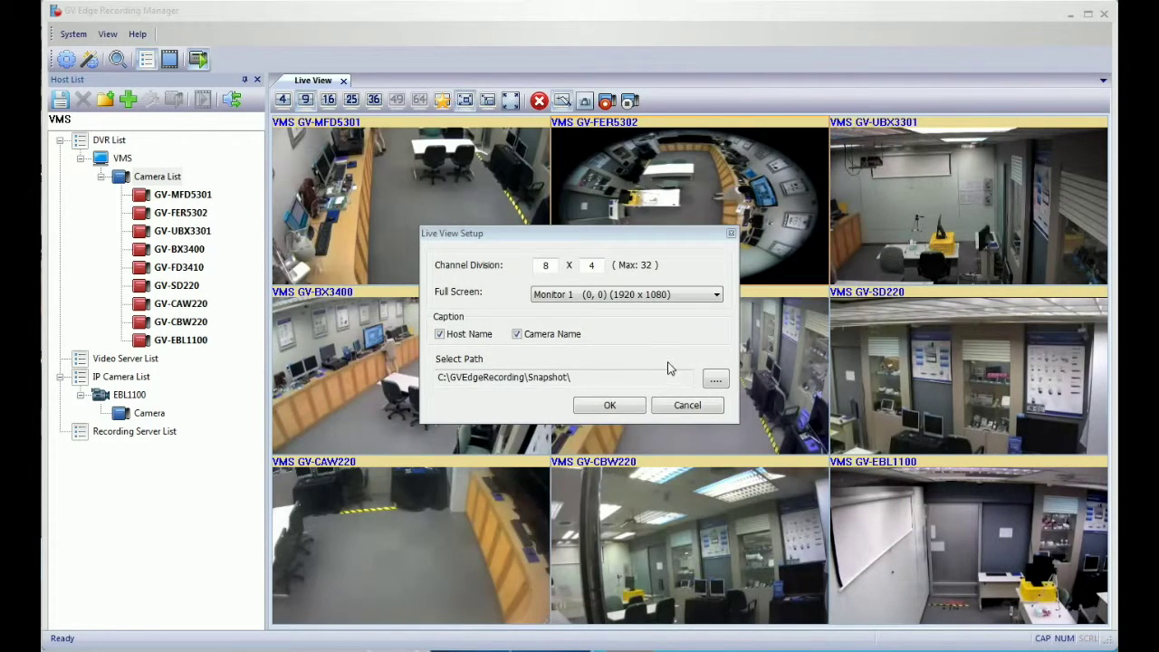
click(681, 406)
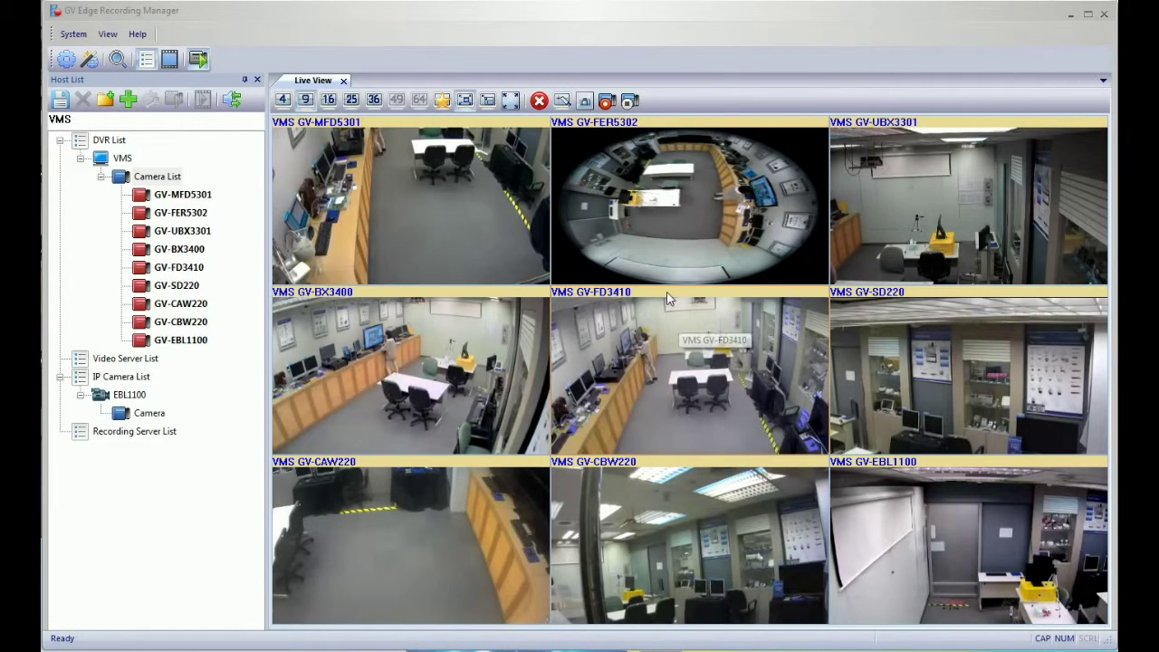